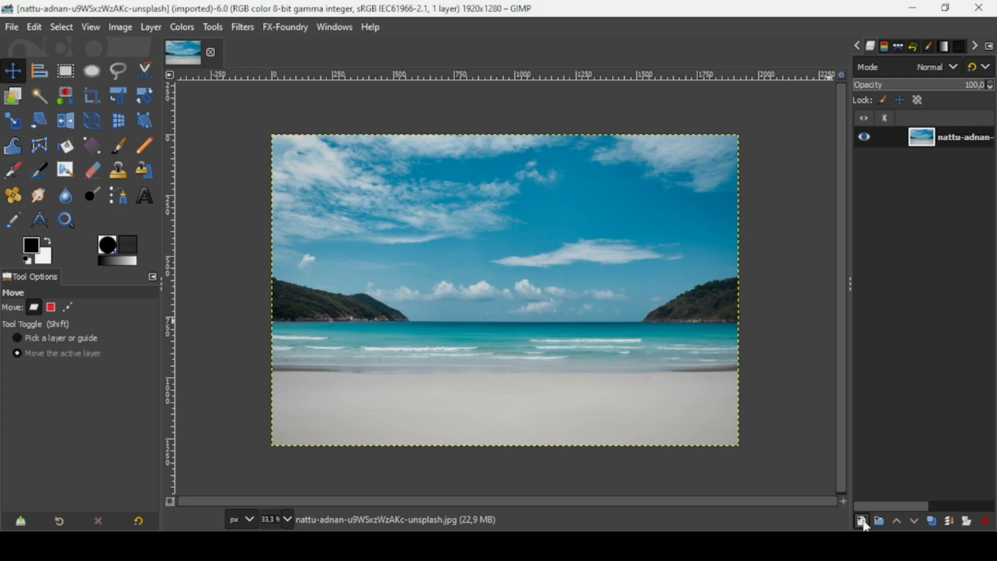
Add a new transparent layer above the beach photo and choose the Paintbrush tool.
{"action": "left_click", "coordinate": [863, 521]}
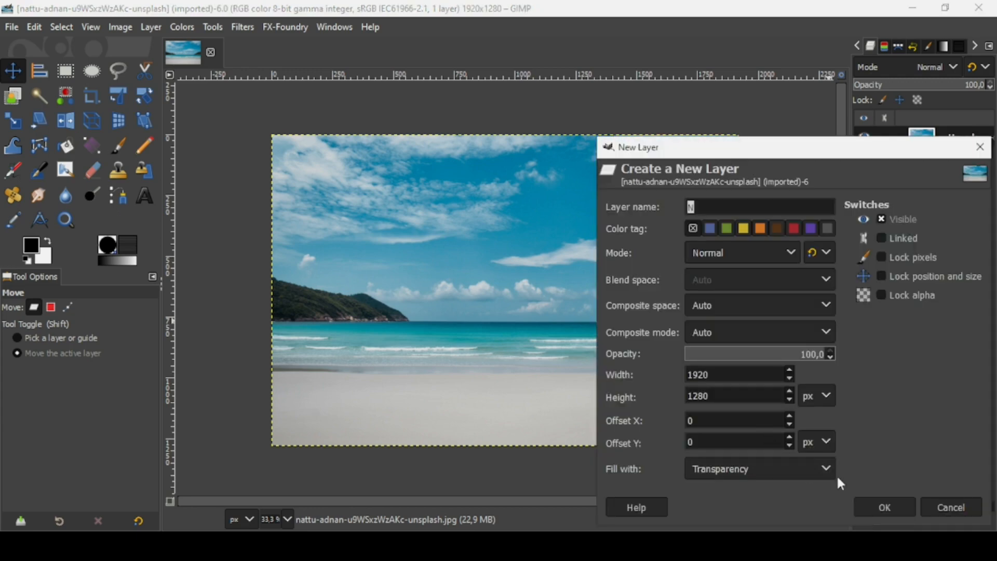
{"action": "left_click", "coordinate": [883, 511]}
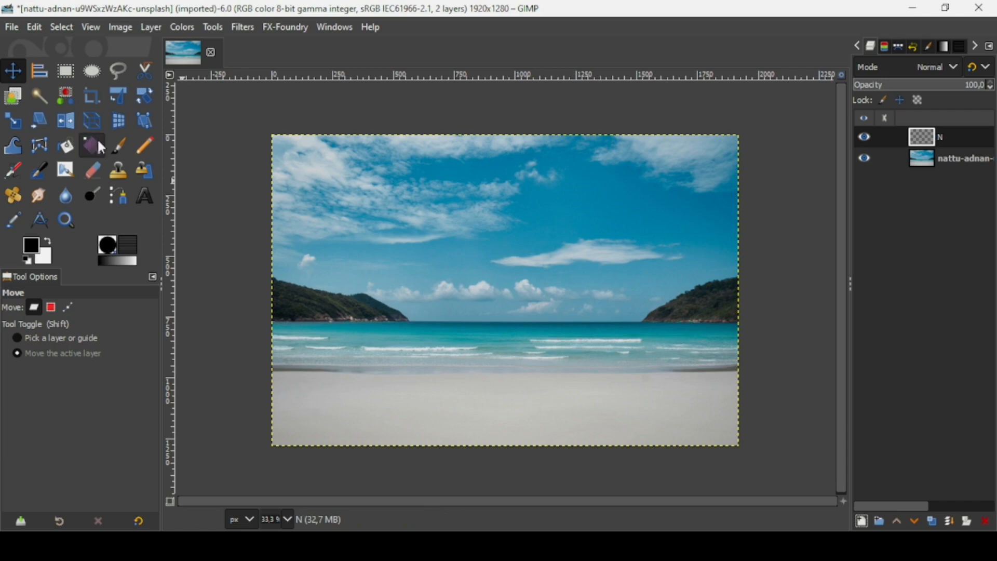
{"action": "left_click", "coordinate": [117, 149]}
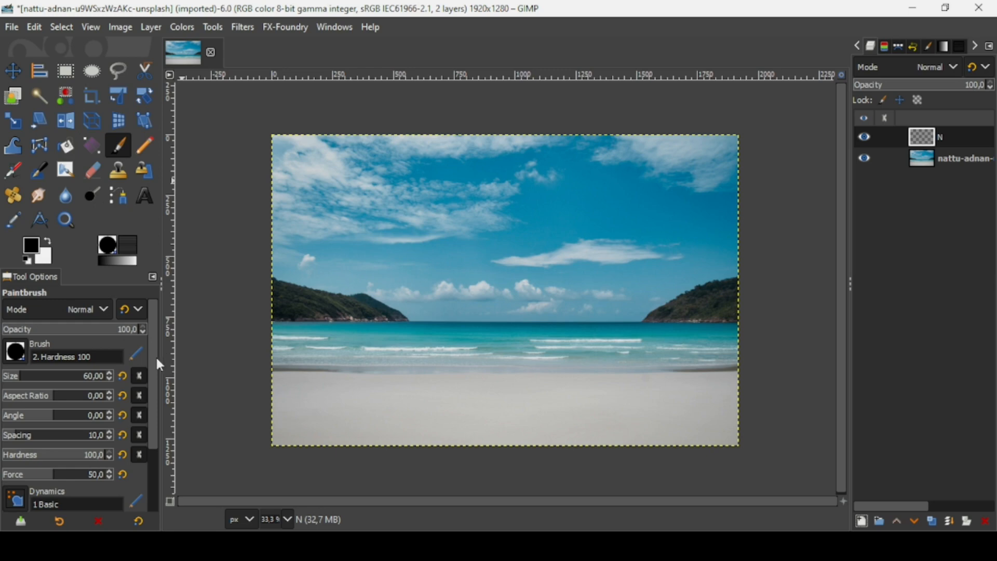
{"action": "left_click_drag", "start_coordinate": [155, 355], "coordinate": [151, 385]}
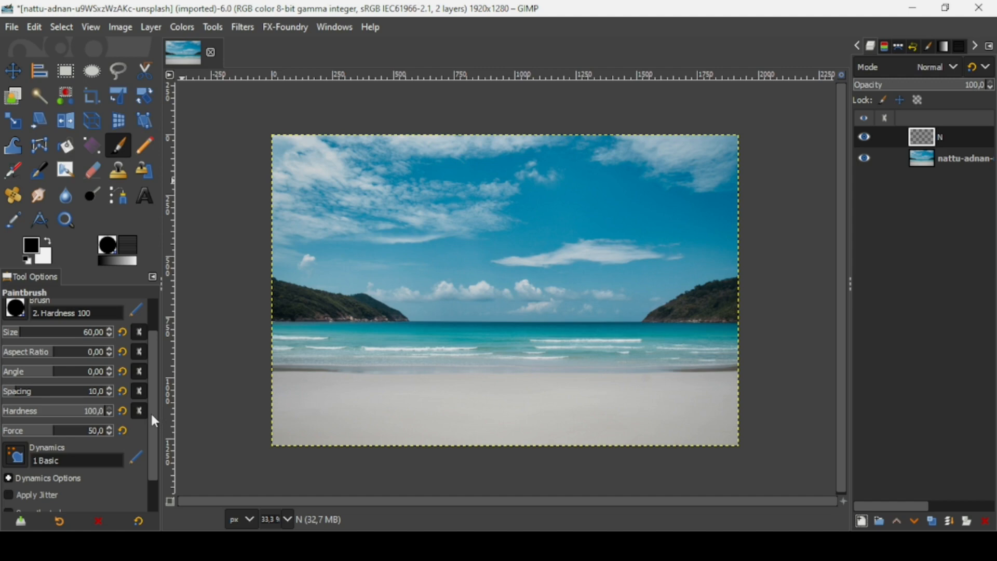
{"action": "mouse_move", "coordinate": [151, 416]}
{"action": "left_mouse_down"}
{"action": "mouse_move", "coordinate": [151, 432]}
{"action": "mouse_move", "coordinate": [153, 340]}
{"action": "left_mouse_up"}
Set the foreground color to pure red (ff0000).
{"action": "left_click", "coordinate": [36, 252]}
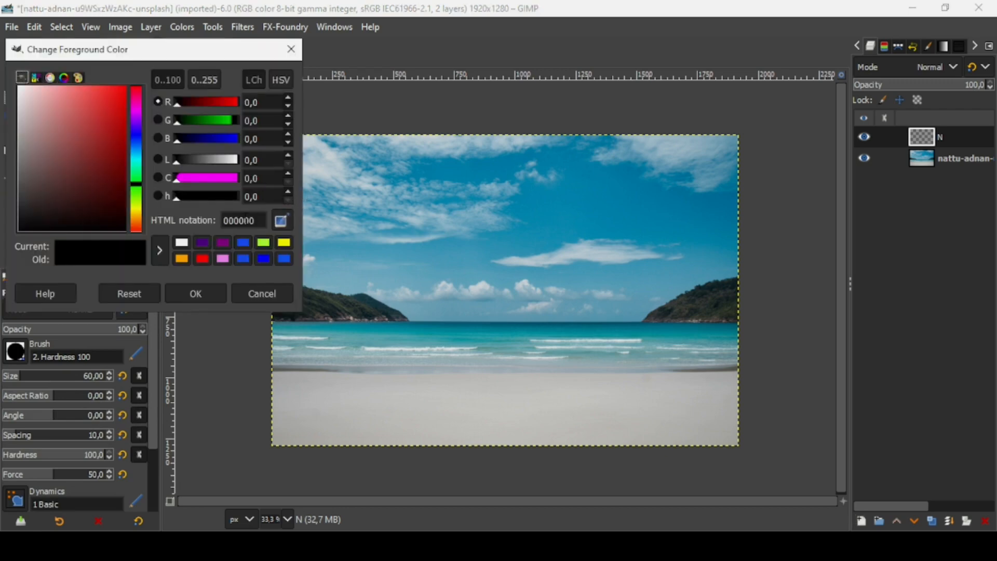
{"action": "double_click", "coordinate": [246, 219]}
{"action": "type", "text": "red"}
{"action": "left_click", "coordinate": [241, 239]}
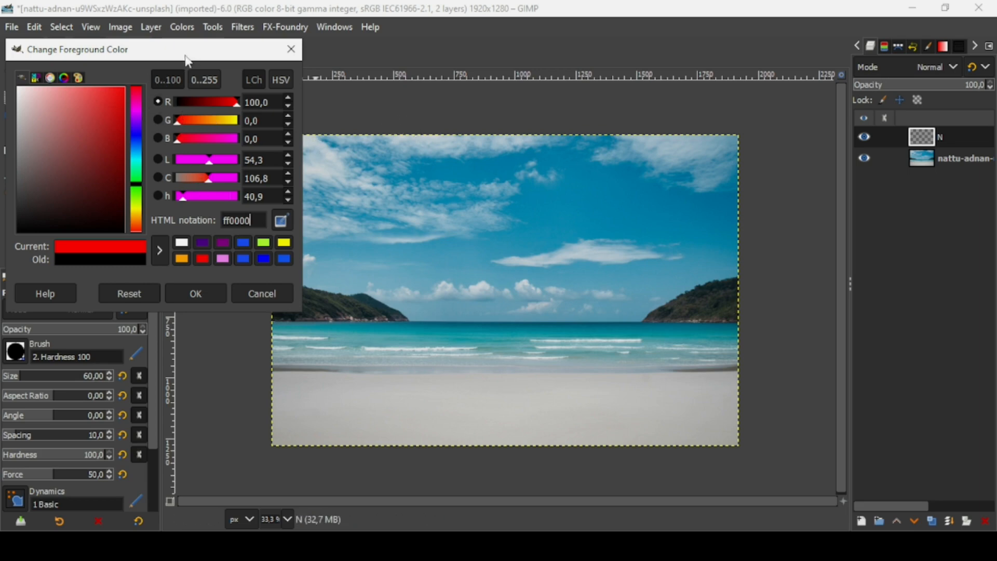
Paint a straight vertical red stripe across the full image height over the left hill.
{"action": "left_click_drag", "start_coordinate": [188, 61], "coordinate": [206, 59]}
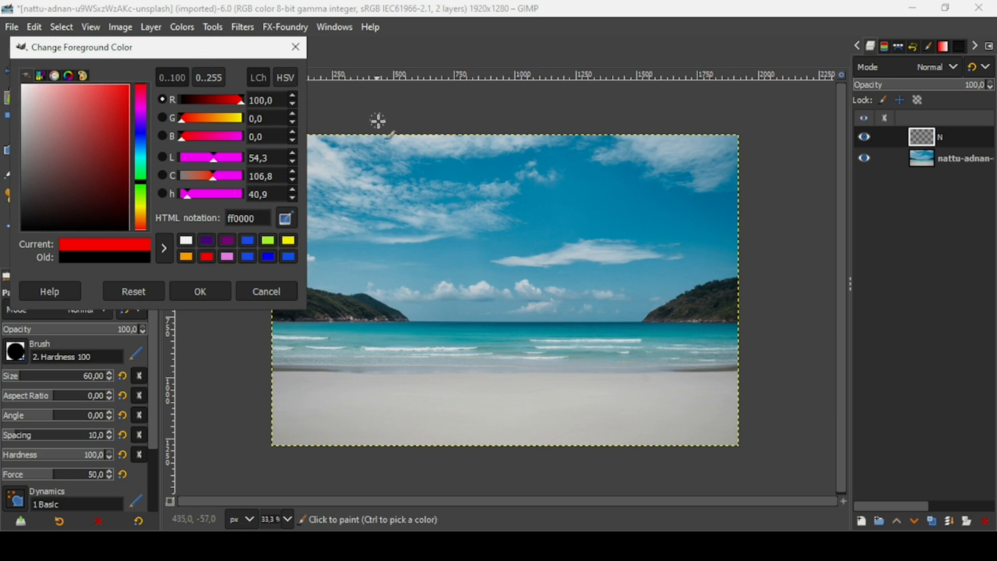
{"action": "left_click", "coordinate": [410, 123]}
{"action": "left_click", "coordinate": [409, 123]}
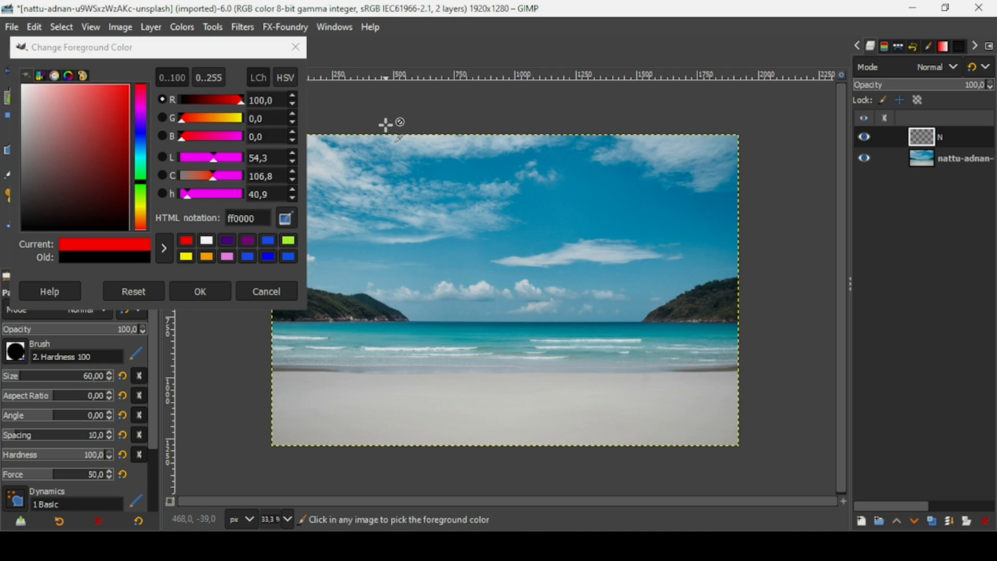
{"action": "left_click", "coordinate": [383, 472], "text": "shift"}
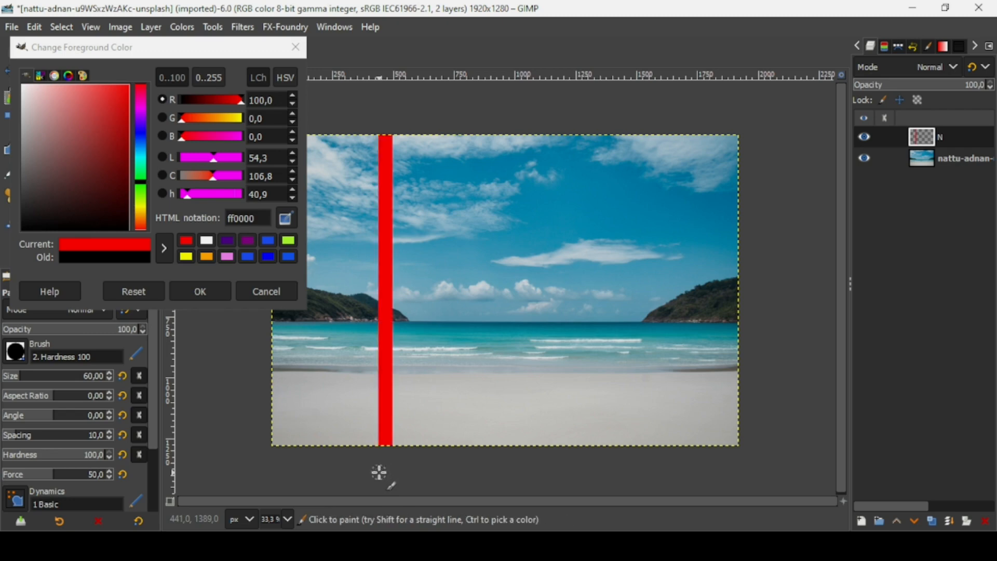
Set the foreground color to orange (ffa500) and paint a straight full-height stripe along the right edge of the red one.
{"action": "double_click", "coordinate": [244, 218]}
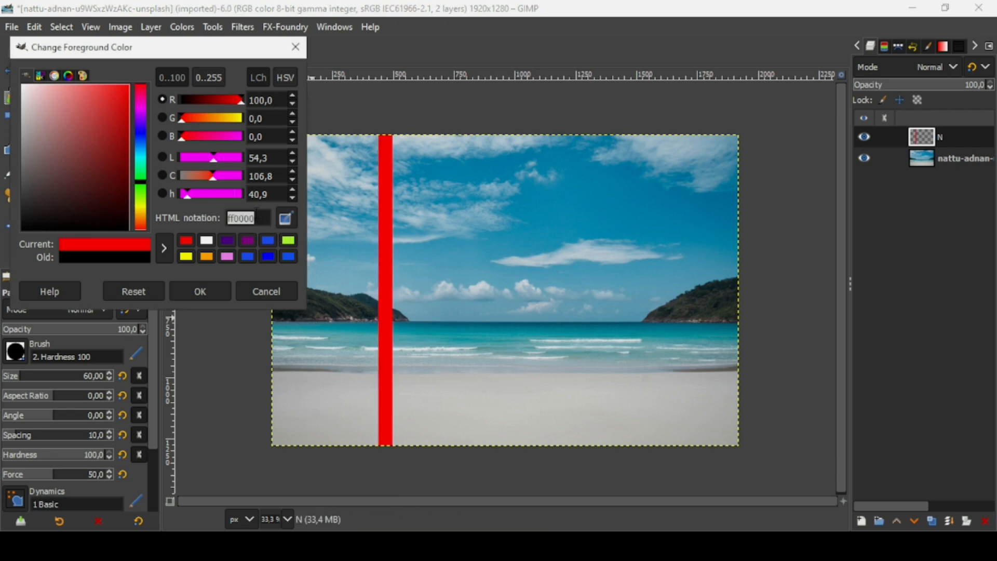
{"action": "type", "text": "oran"}
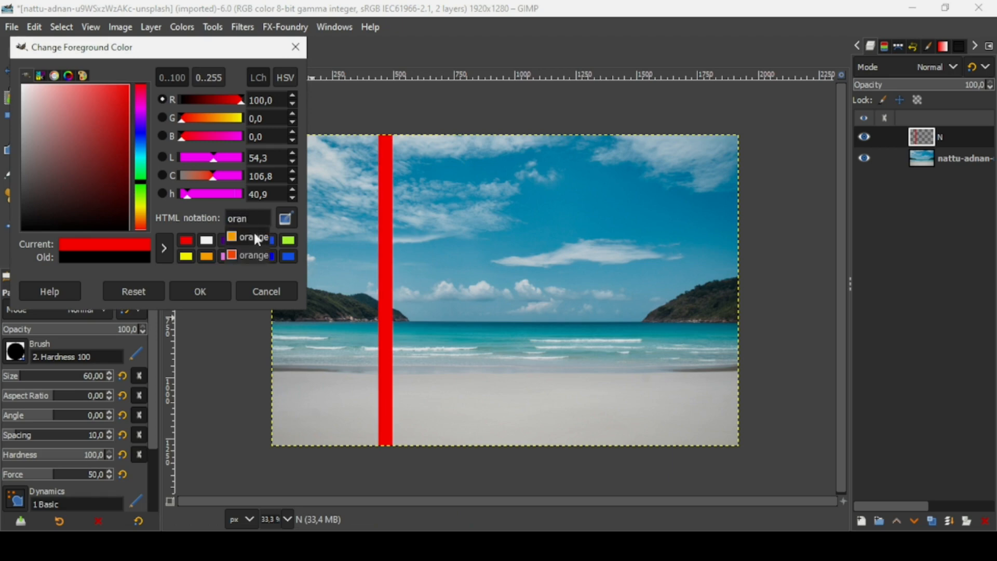
{"action": "left_click", "coordinate": [260, 238]}
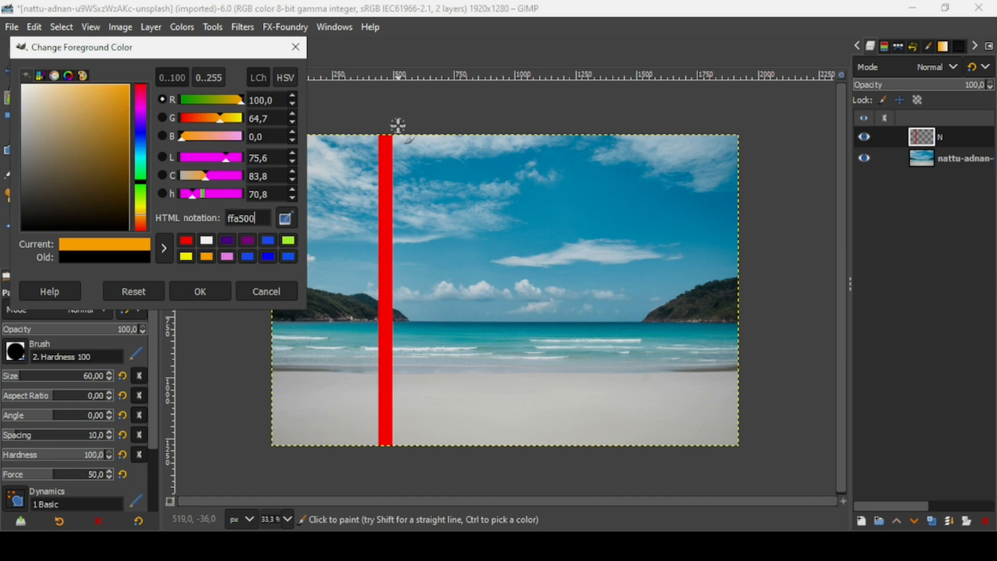
{"action": "left_click", "coordinate": [397, 125]}
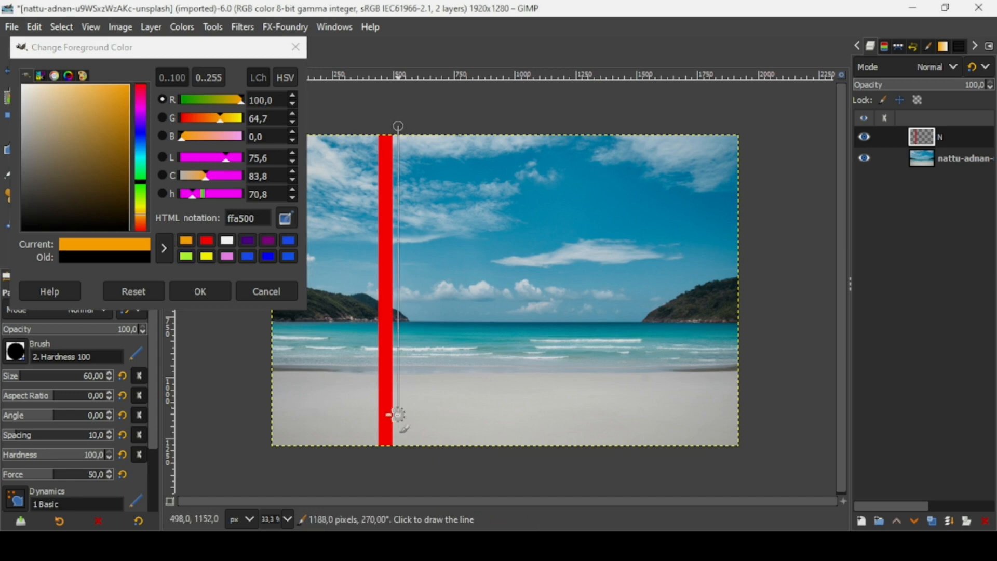
{"action": "left_click", "coordinate": [398, 452], "text": "shift"}
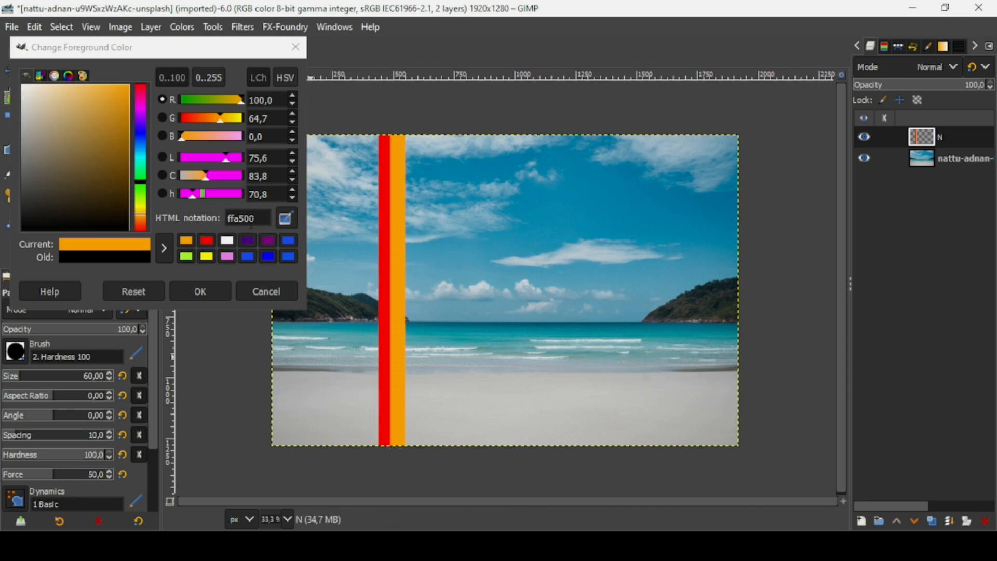
Set the foreground color to yellow (ffff00) and paint a straight full-height stripe along the right edge of the orange one.
{"action": "left_click", "coordinate": [249, 222]}
{"action": "type", "text": "yellow"}
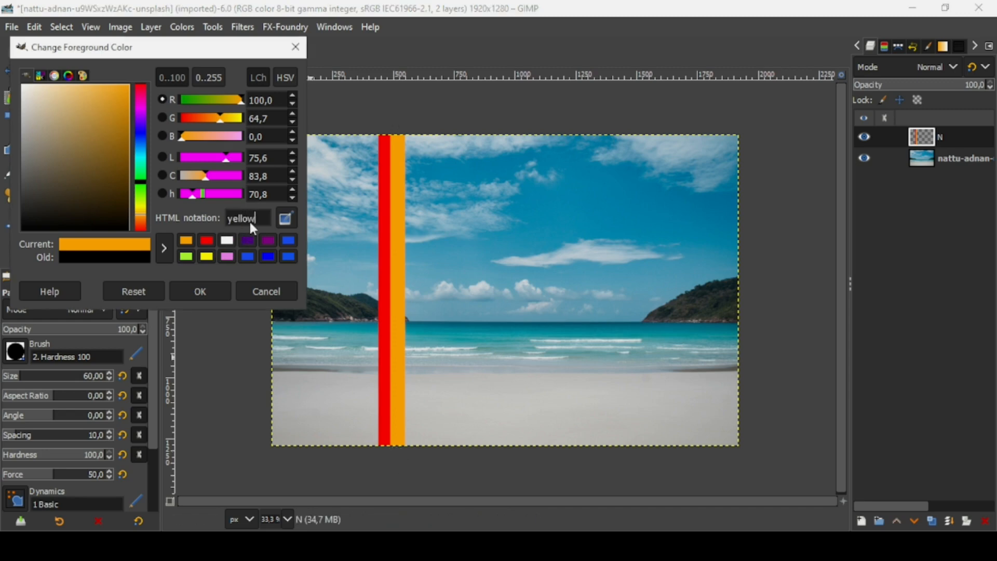
{"action": "key", "text": "Return"}
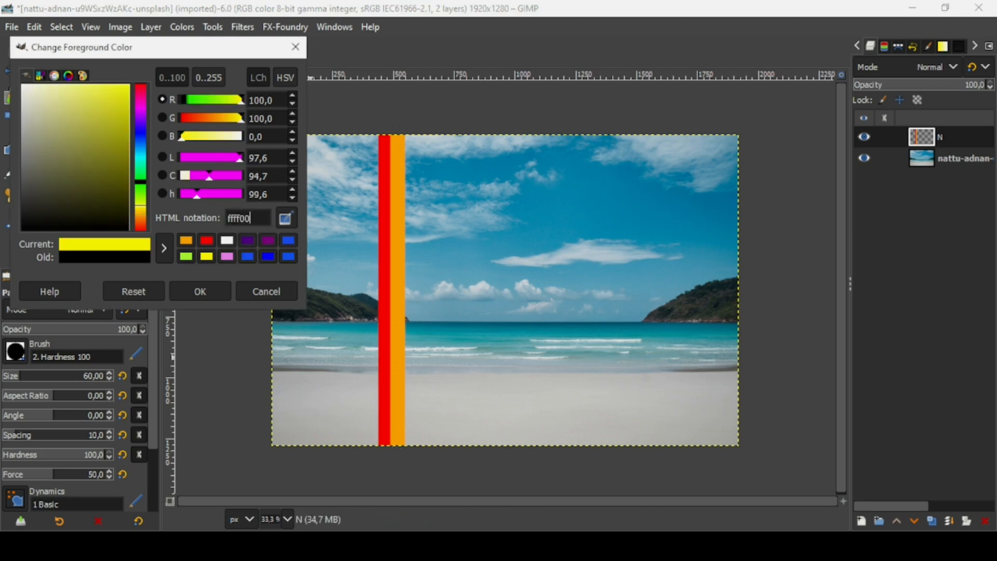
{"action": "left_click", "coordinate": [410, 125]}
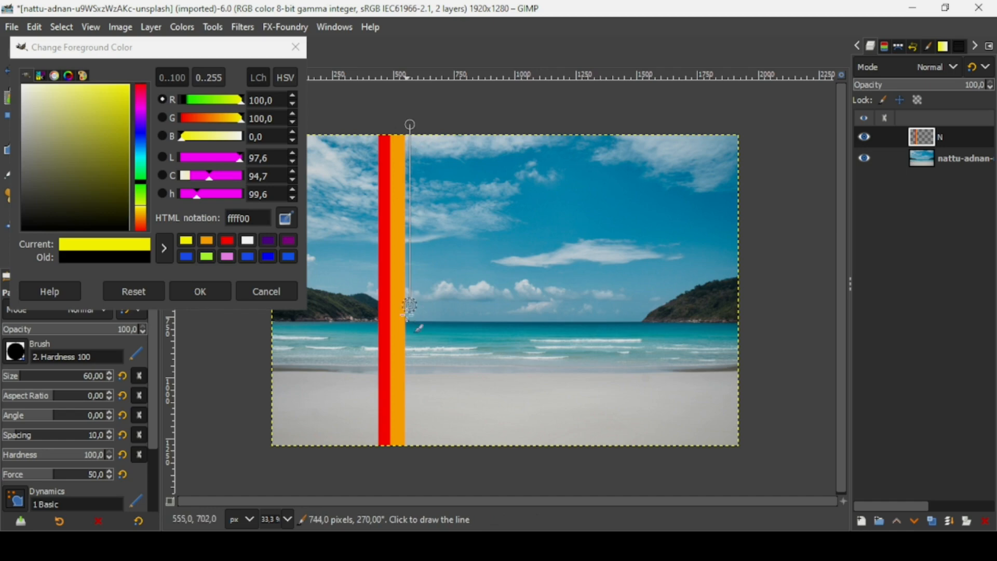
{"action": "left_click", "coordinate": [409, 464], "text": "shift"}
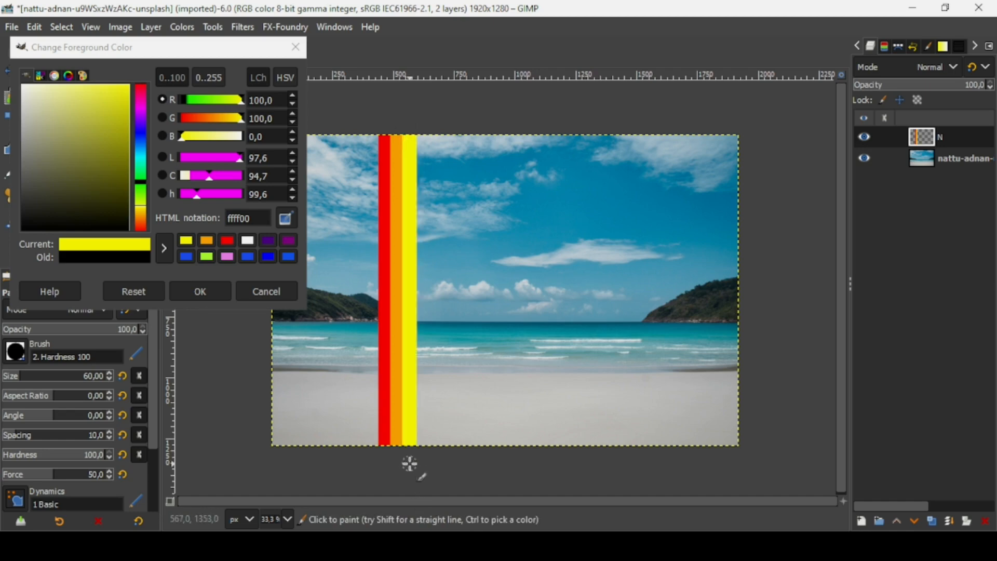
Set the foreground color to greenyellow (adff2f).
{"action": "left_click", "coordinate": [248, 218]}
{"action": "type", "text": "g"}
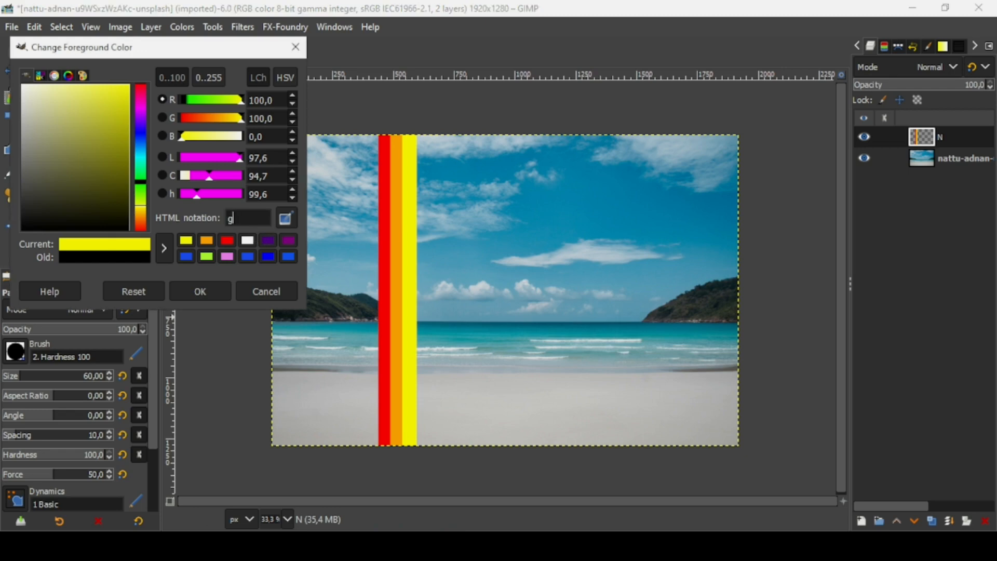
{"action": "type", "text": "ree"}
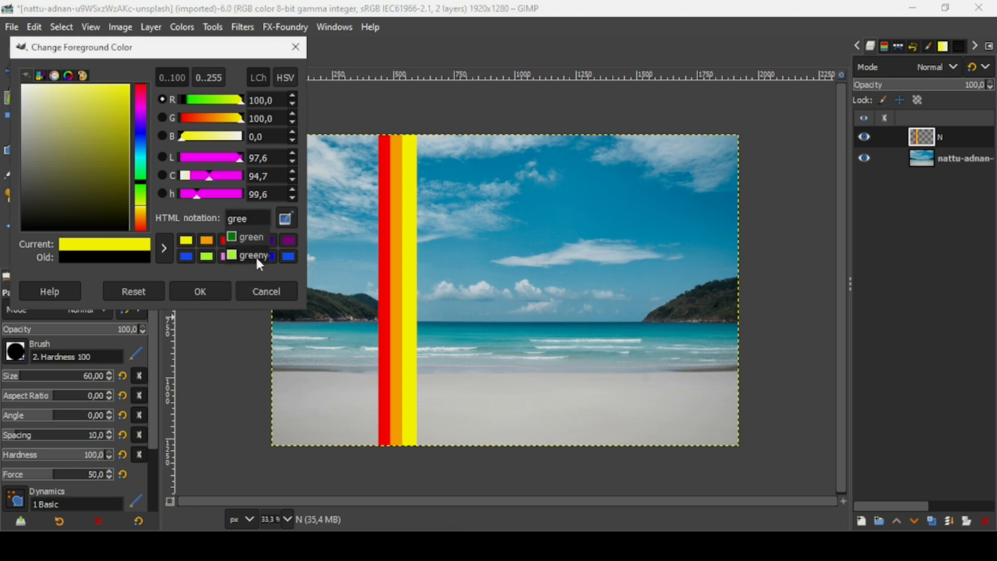
{"action": "left_click", "coordinate": [254, 257]}
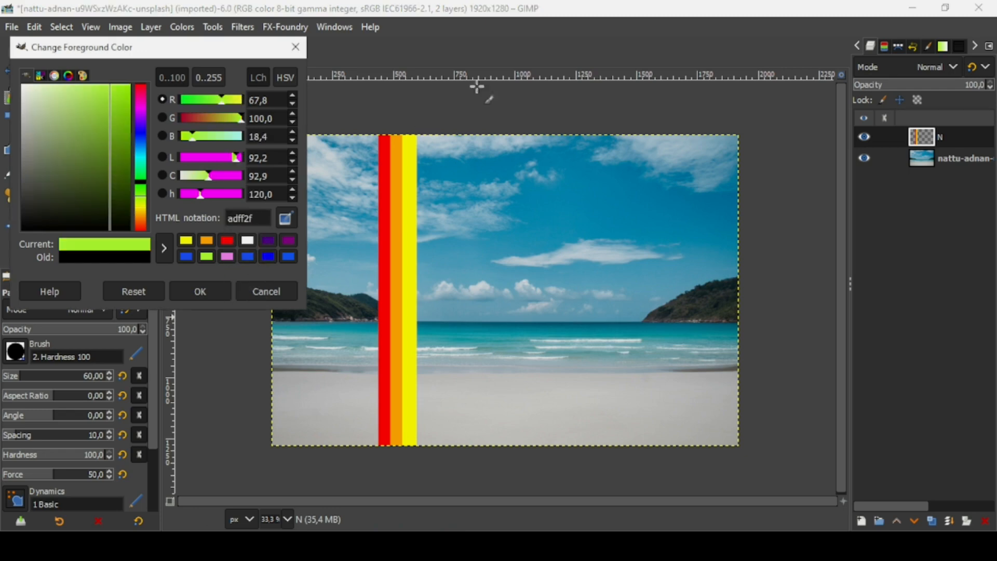
{"action": "left_click", "coordinate": [421, 124]}
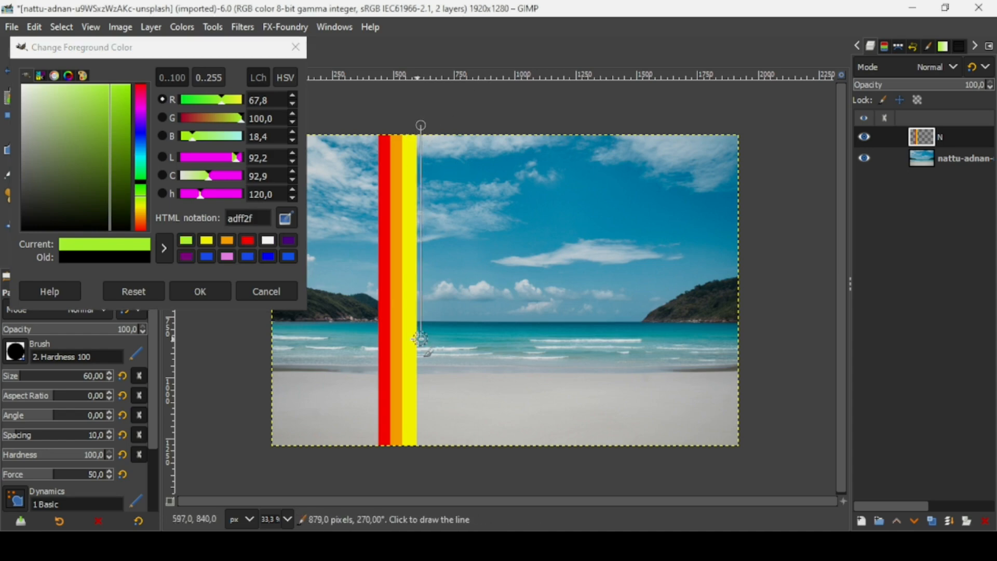
{"action": "left_click", "coordinate": [419, 454], "text": "shift"}
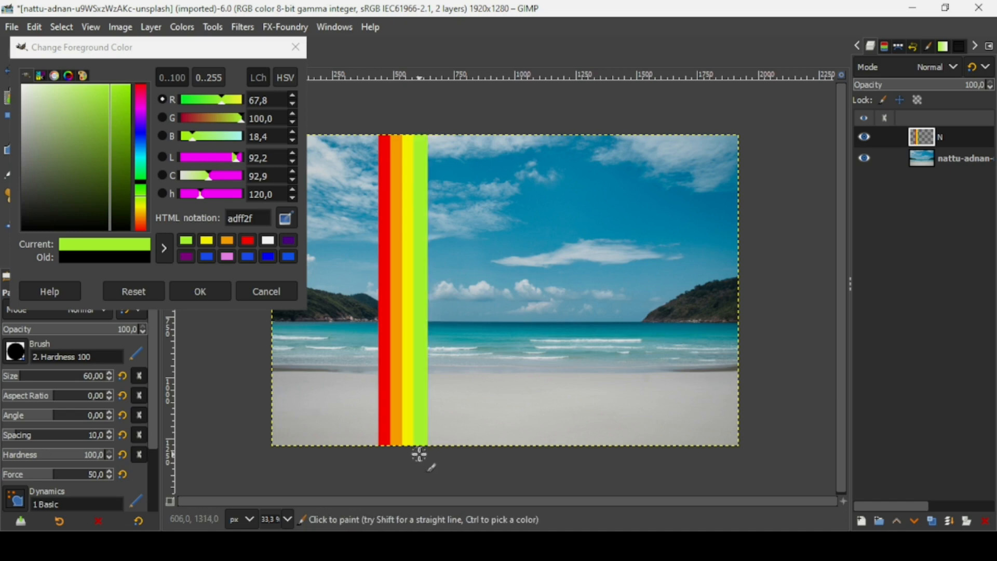
{"action": "key", "text": "ctrl"}
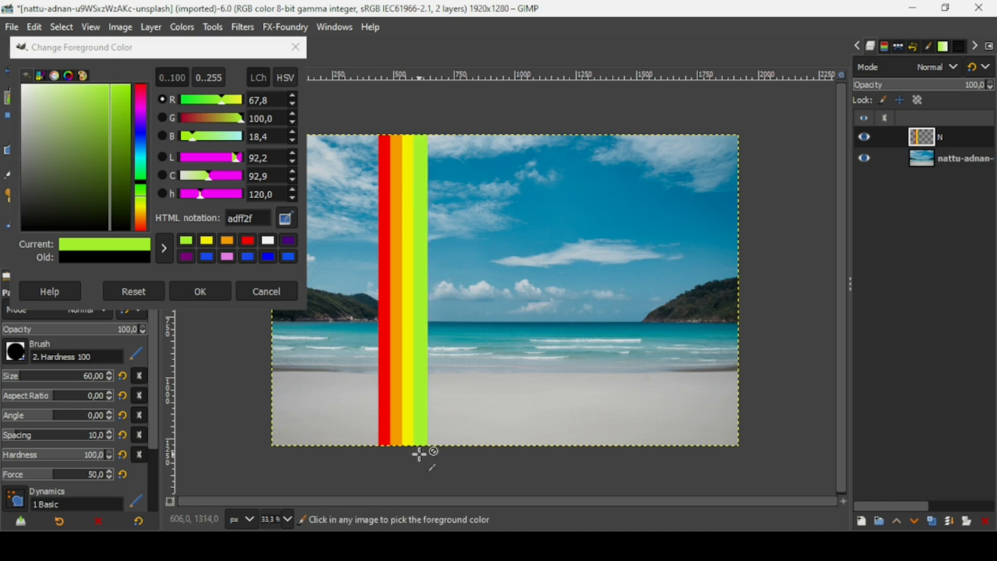
{"action": "key", "text": "ctrl+z"}
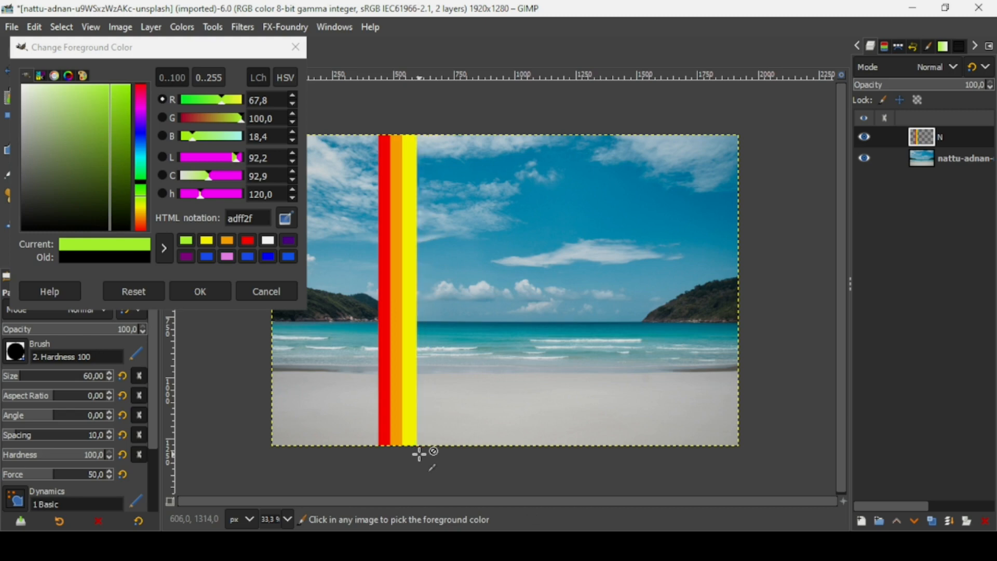
Paint a straight full-height greenyellow stripe along the right edge of the yellow one.
{"action": "left_click", "coordinate": [421, 124]}
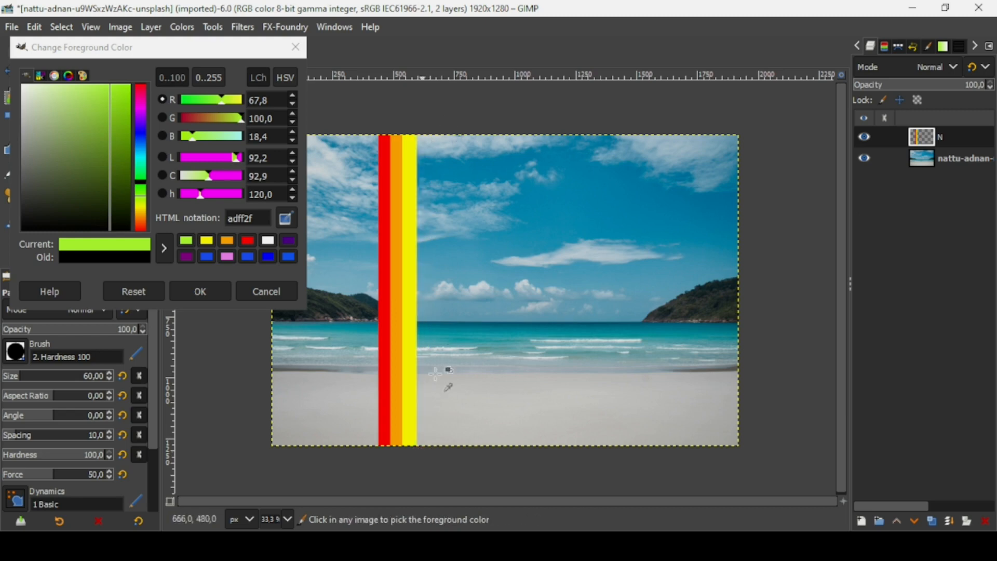
{"action": "left_click", "coordinate": [425, 462], "text": "ctrl+shift"}
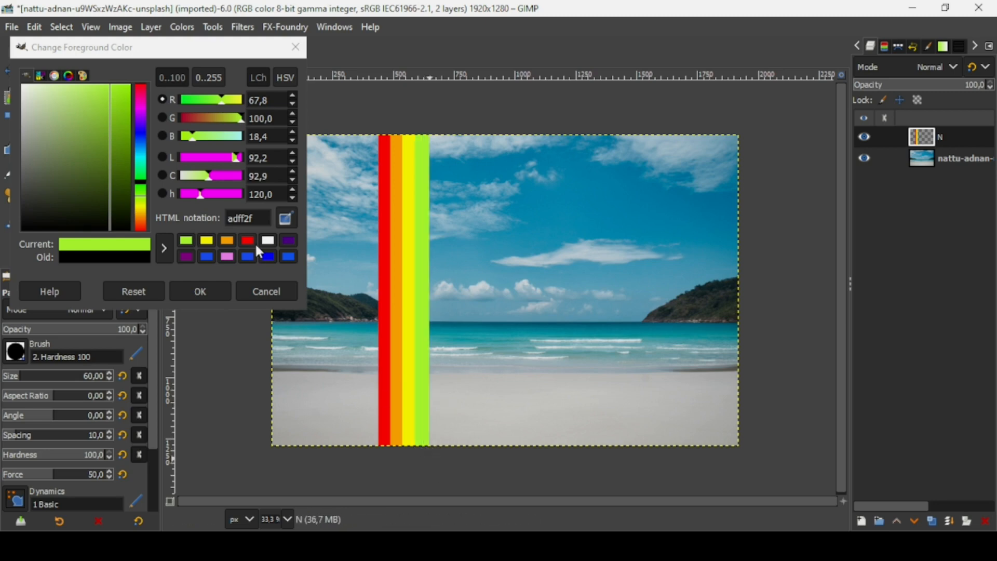
Set the foreground color to blue (1a4ef5) and paint a straight full-height stripe along the right edge of the green one.
{"action": "left_click", "coordinate": [248, 219]}
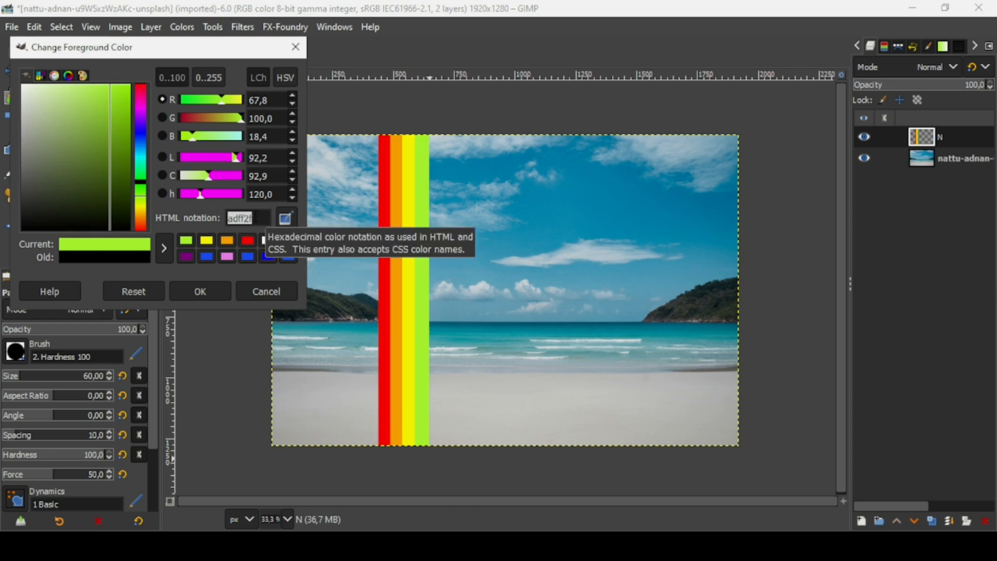
{"action": "type", "text": "1a4"}
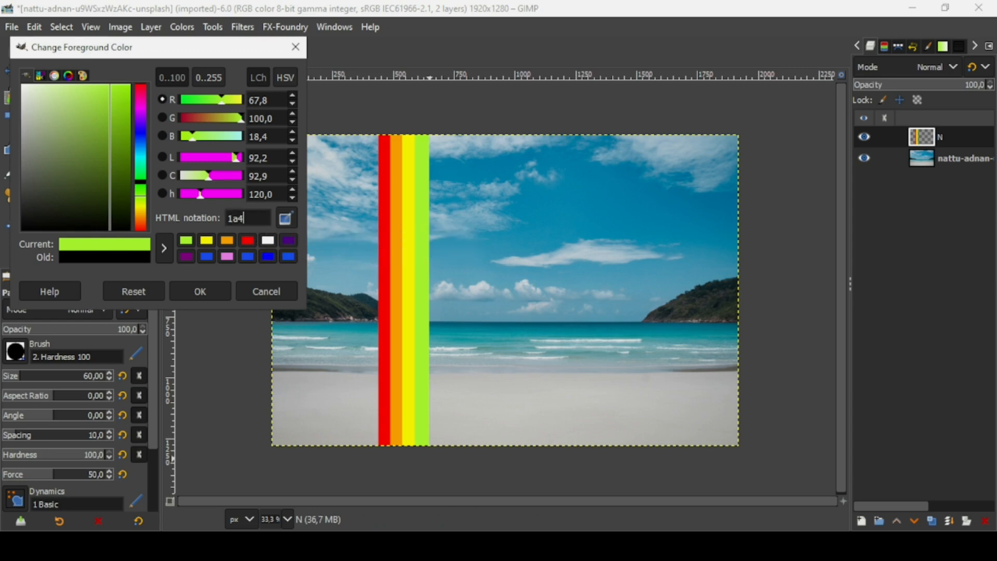
{"action": "type", "text": "ef5"}
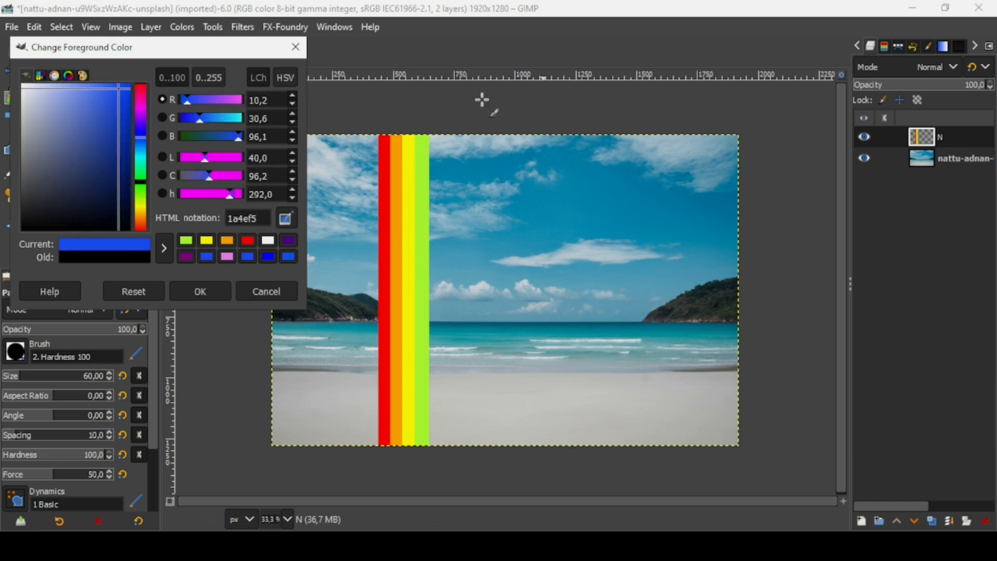
{"action": "left_click", "coordinate": [435, 124]}
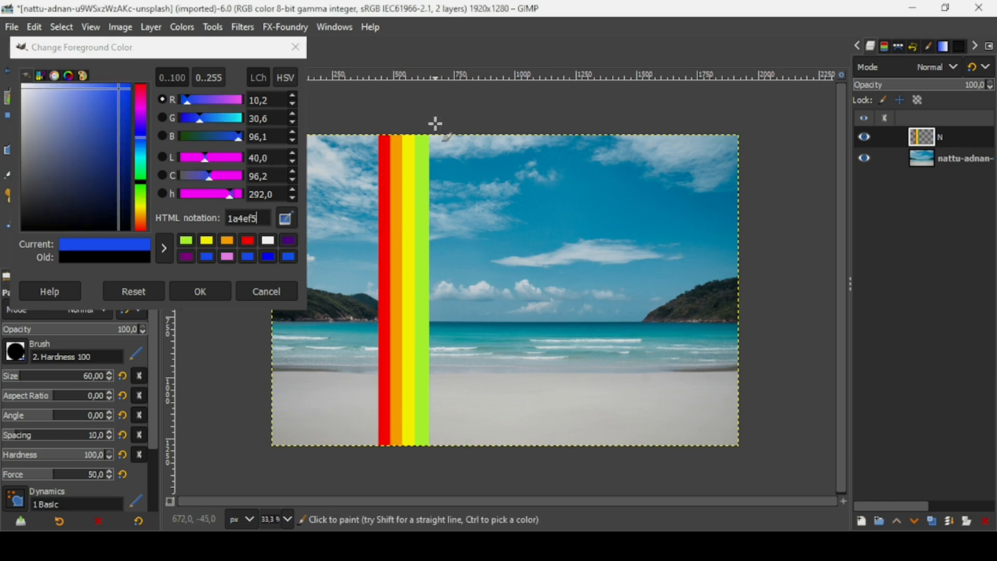
{"action": "left_click", "coordinate": [434, 462], "text": "shift"}
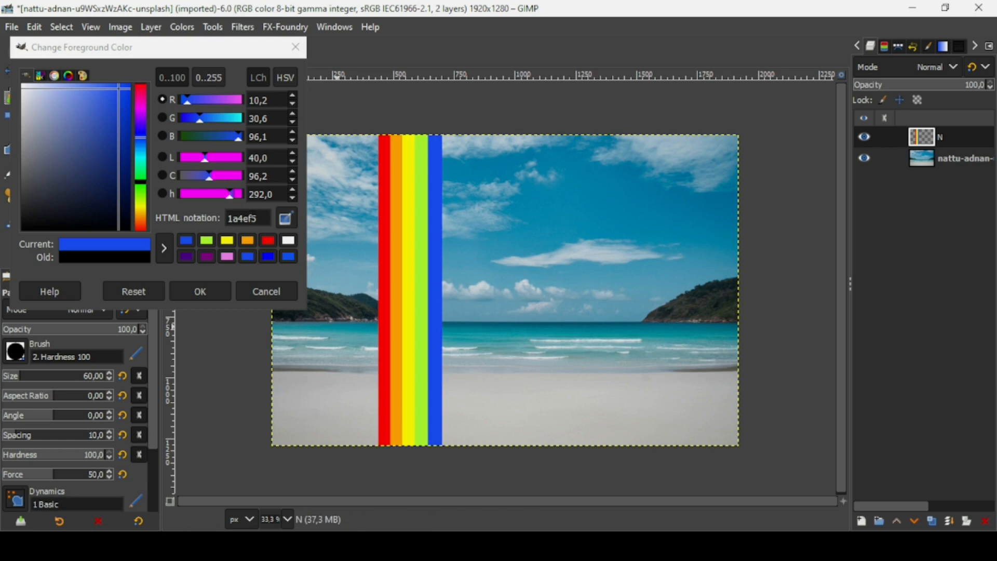
Set the foreground color to indigo (4b0082) and paint a straight full-height stripe along the right edge of the blue one.
{"action": "left_click", "coordinate": [253, 218]}
{"action": "type", "text": "in"}
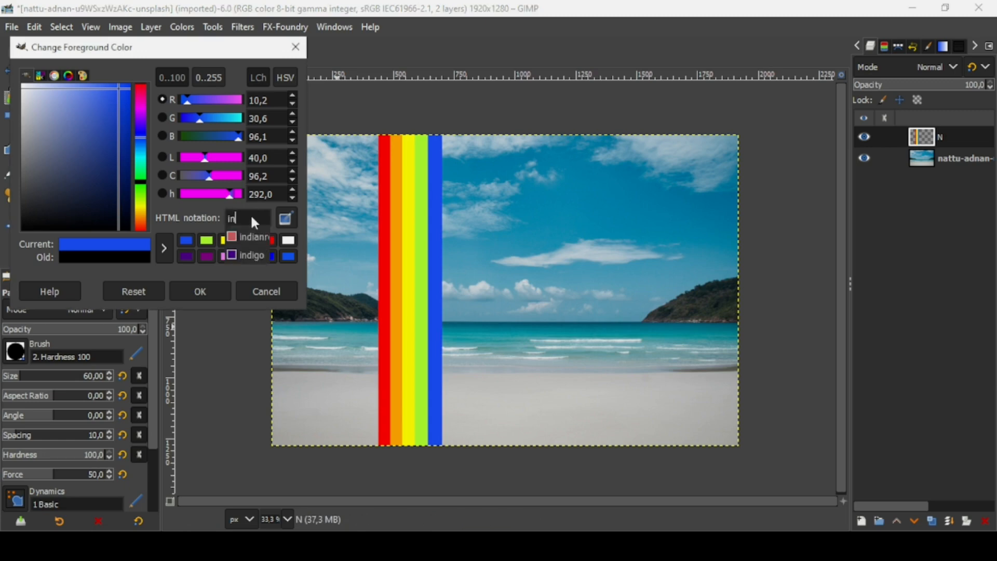
{"action": "left_click", "coordinate": [252, 256]}
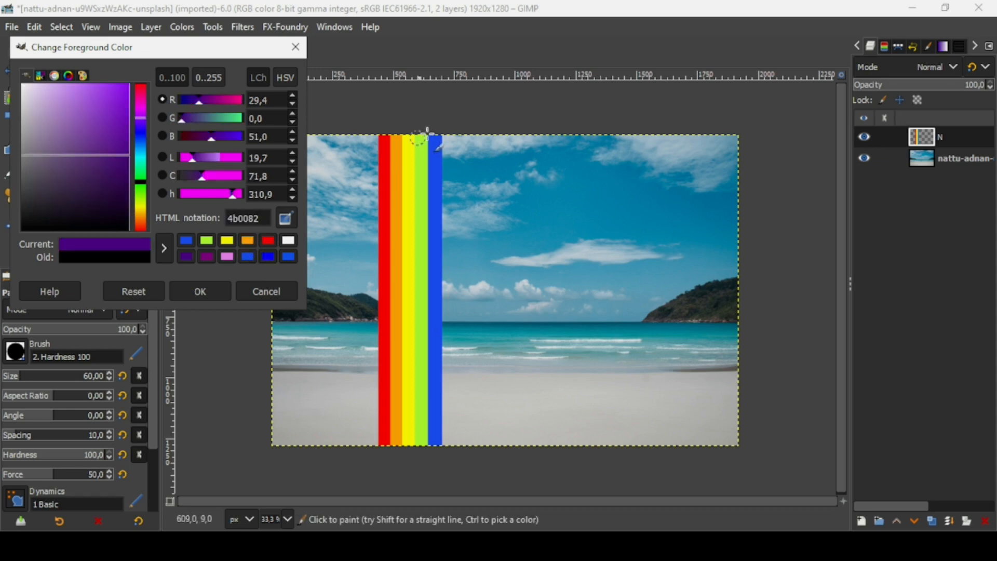
{"action": "left_click", "coordinate": [447, 123]}
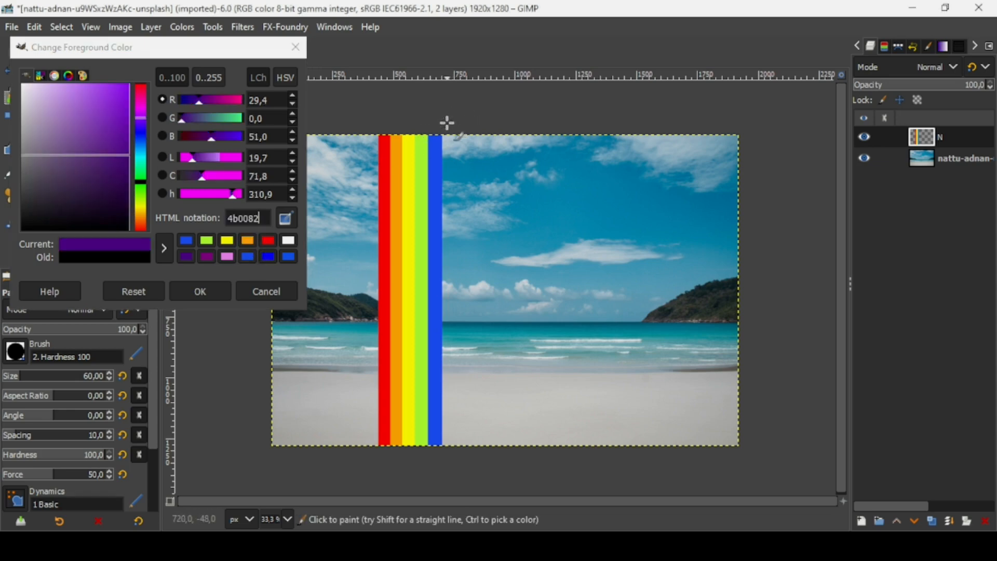
{"action": "left_click", "coordinate": [447, 467], "text": "shift"}
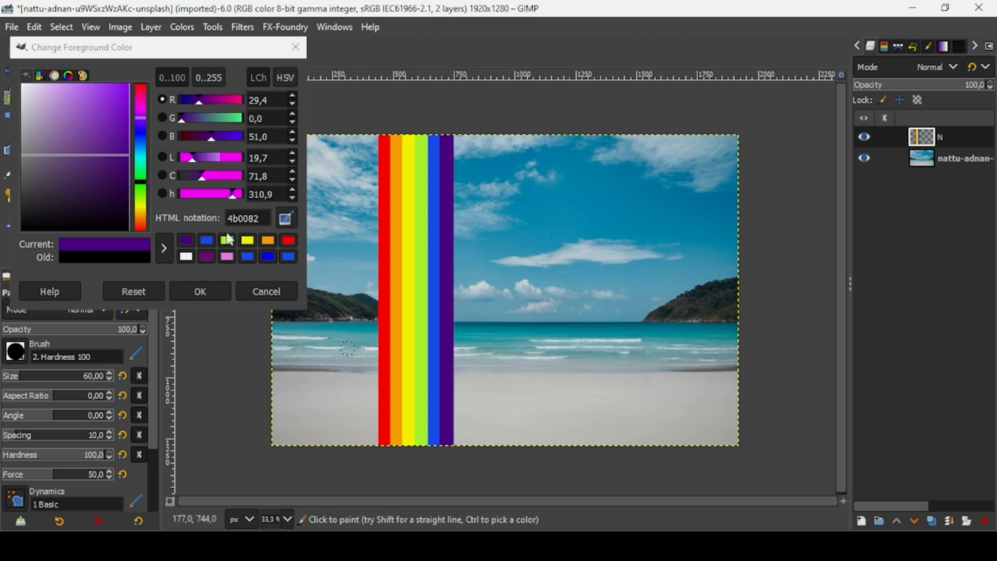
Set the foreground color to purple (800080).
{"action": "double_click", "coordinate": [233, 218]}
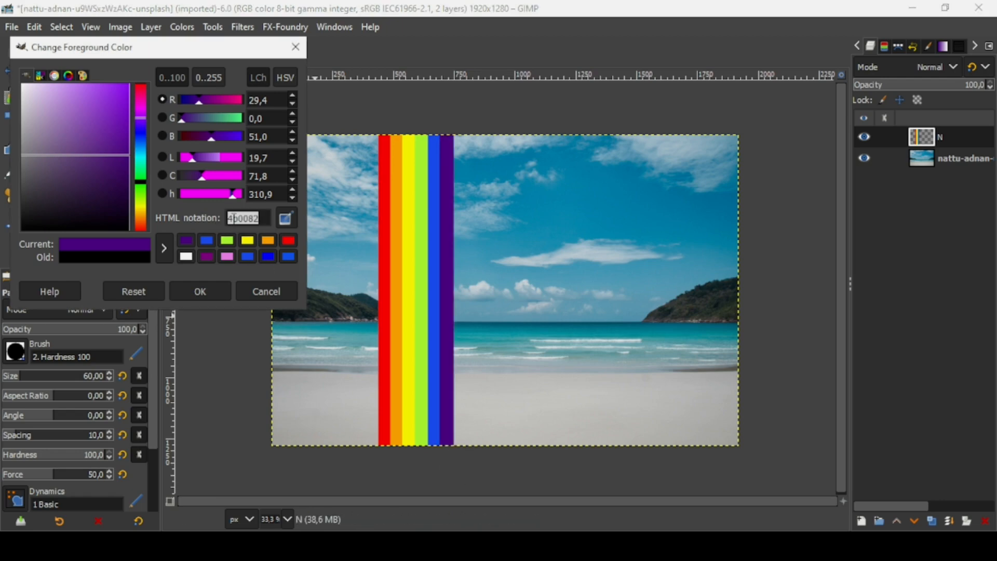
{"action": "type", "text": "pu"}
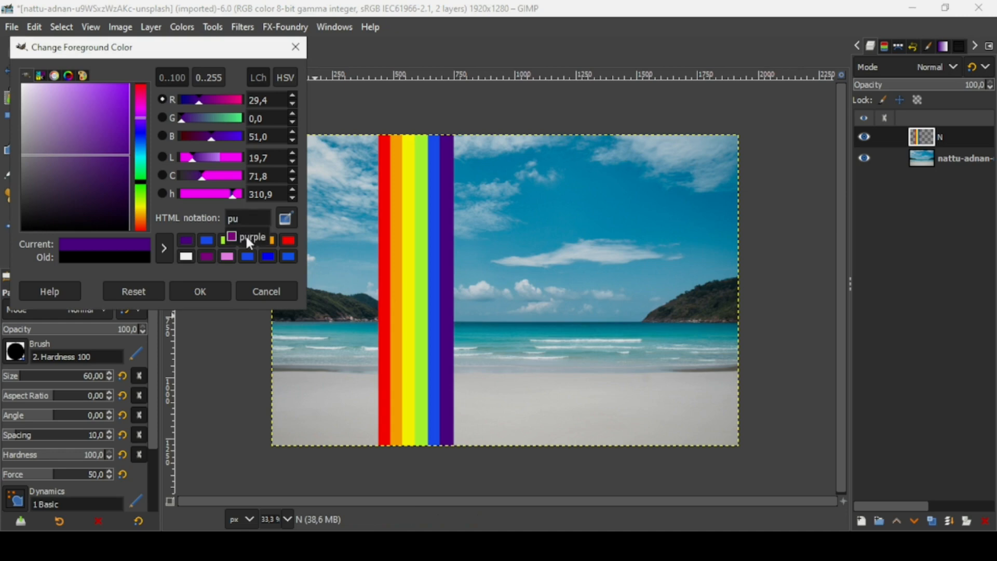
{"action": "left_click", "coordinate": [246, 238]}
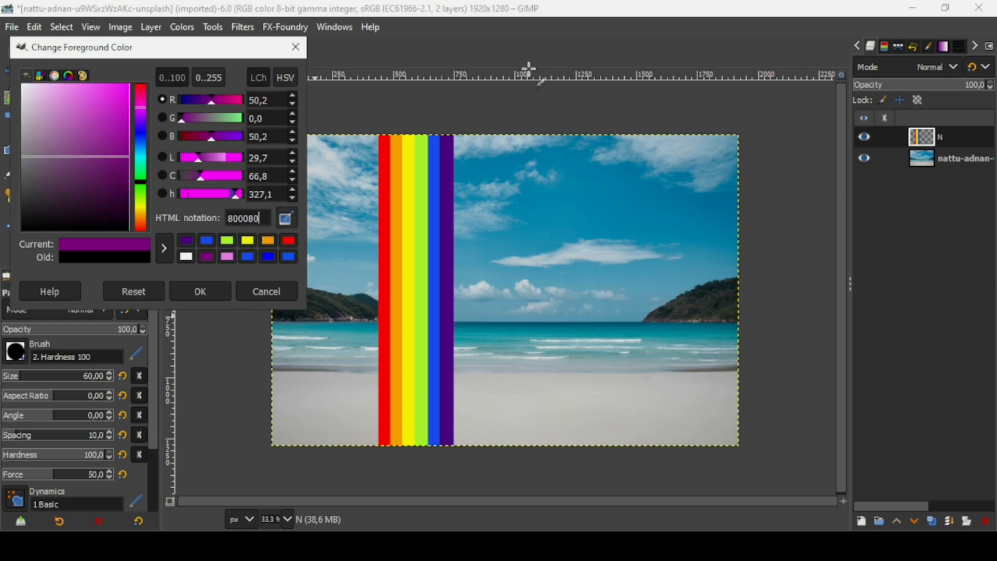
{"action": "left_click", "coordinate": [459, 123]}
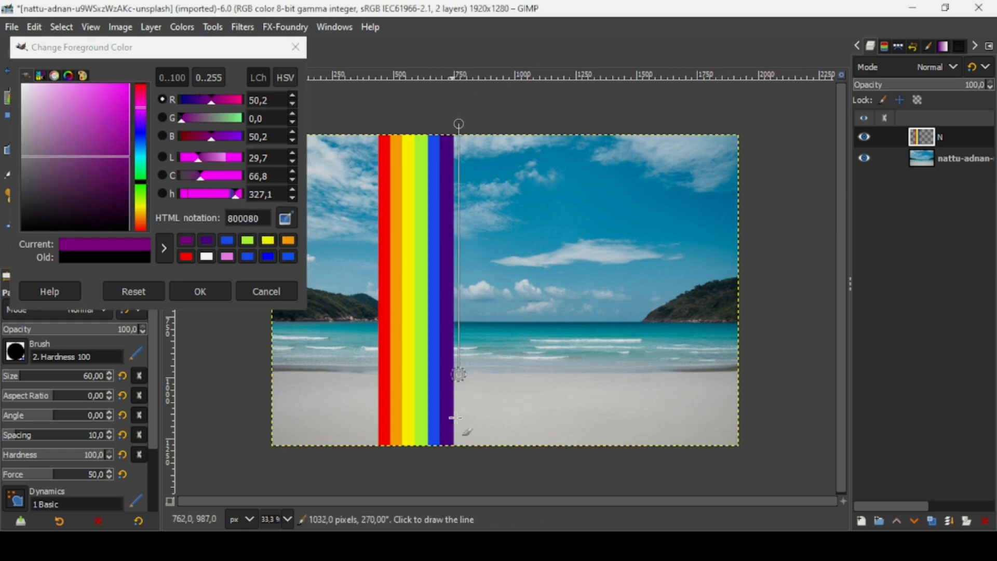
{"action": "left_click", "coordinate": [460, 461], "text": "shift"}
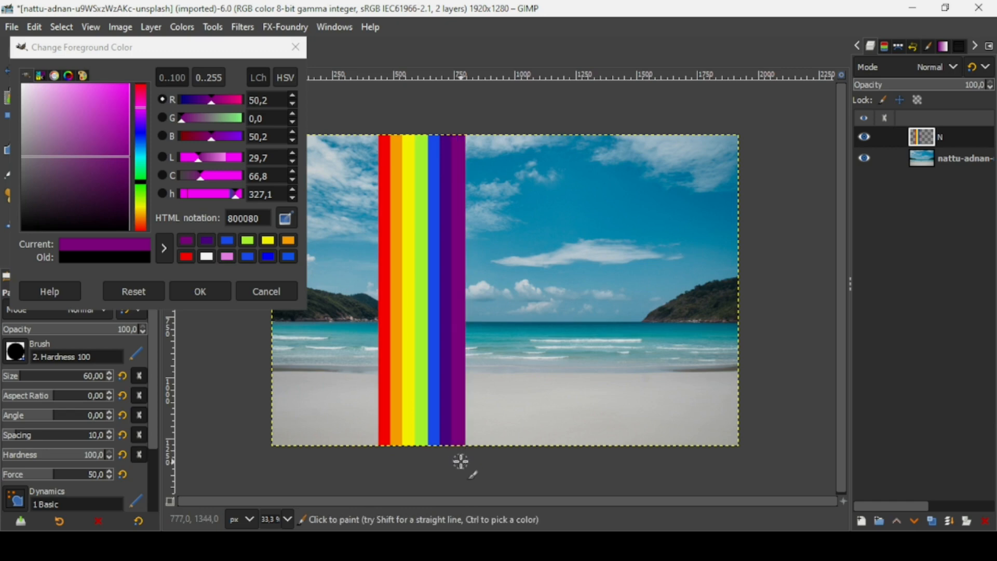
{"action": "key", "text": "ctrl"}
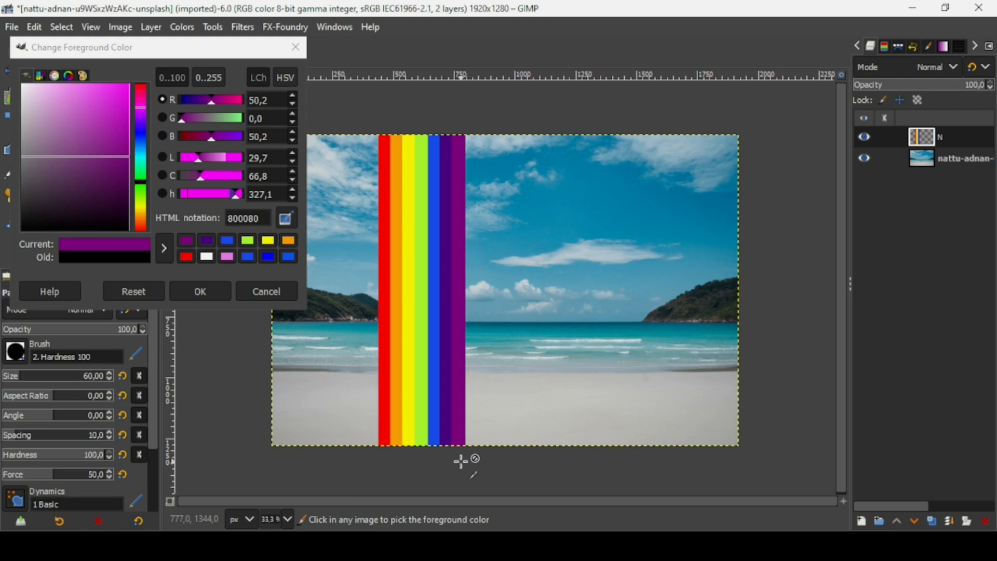
{"action": "key", "text": "ctrl+z"}
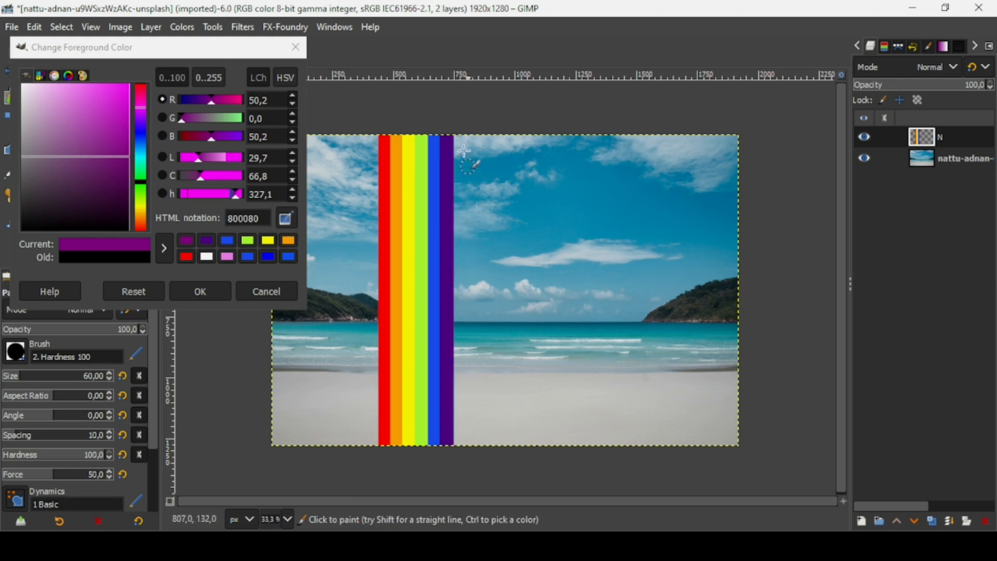
{"action": "left_click", "coordinate": [461, 121]}
{"action": "key", "text": "shift"}
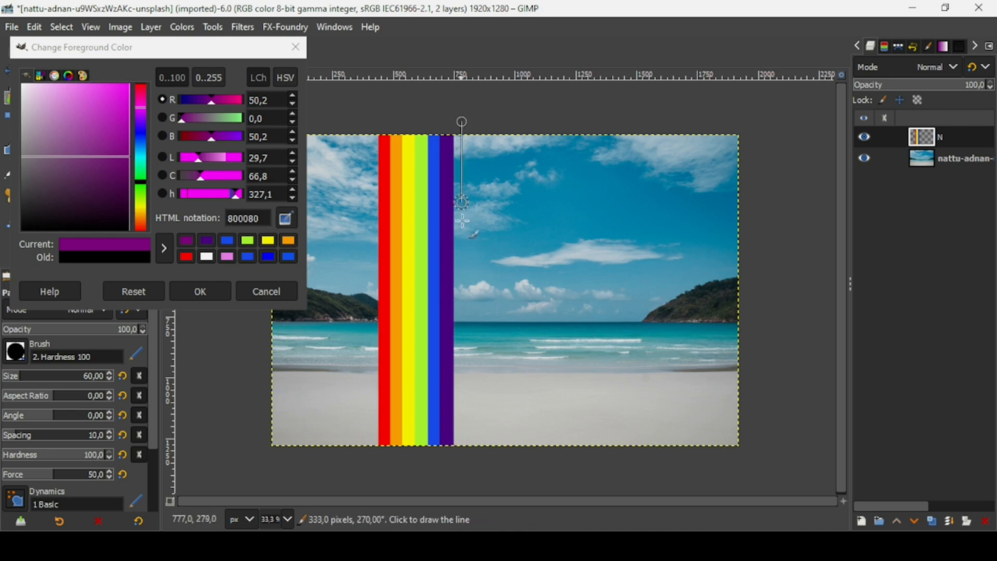
{"action": "left_click", "coordinate": [459, 466], "text": "shift"}
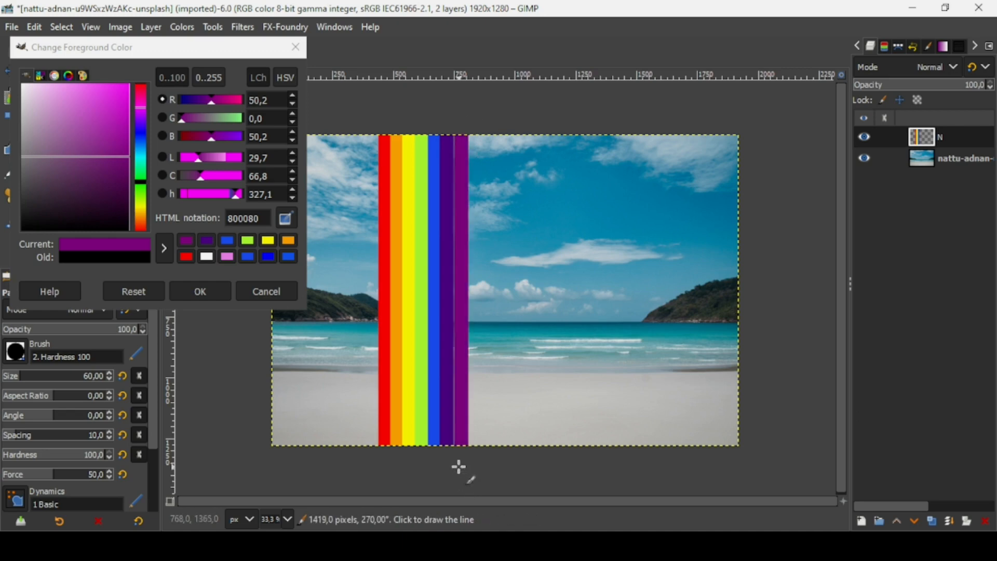
{"action": "key", "text": "ctrl+z"}
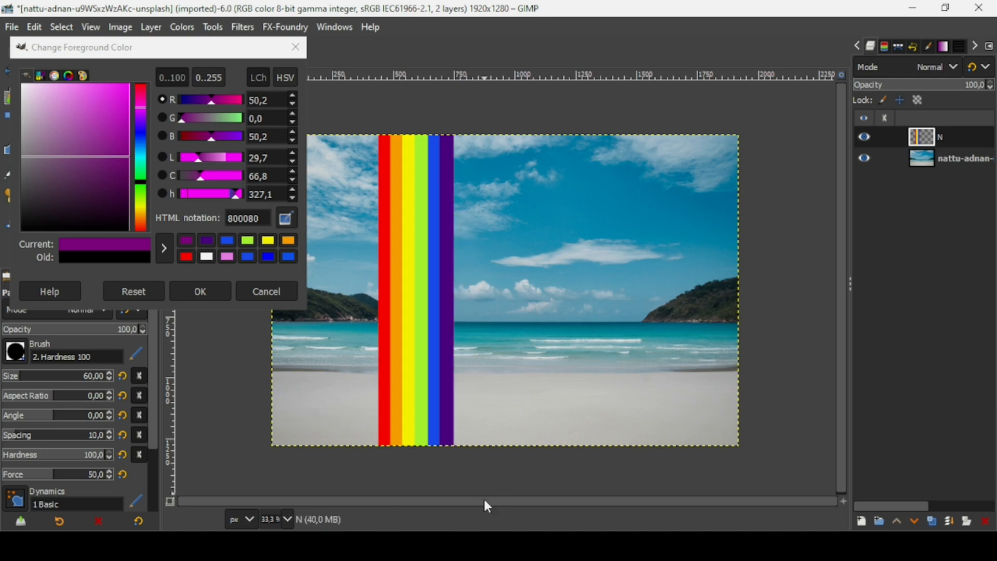
Paint a straight full-height purple stripe flush against the right edge of the indigo one and close the color dialog.
{"action": "left_click", "coordinate": [459, 459], "text": "shift"}
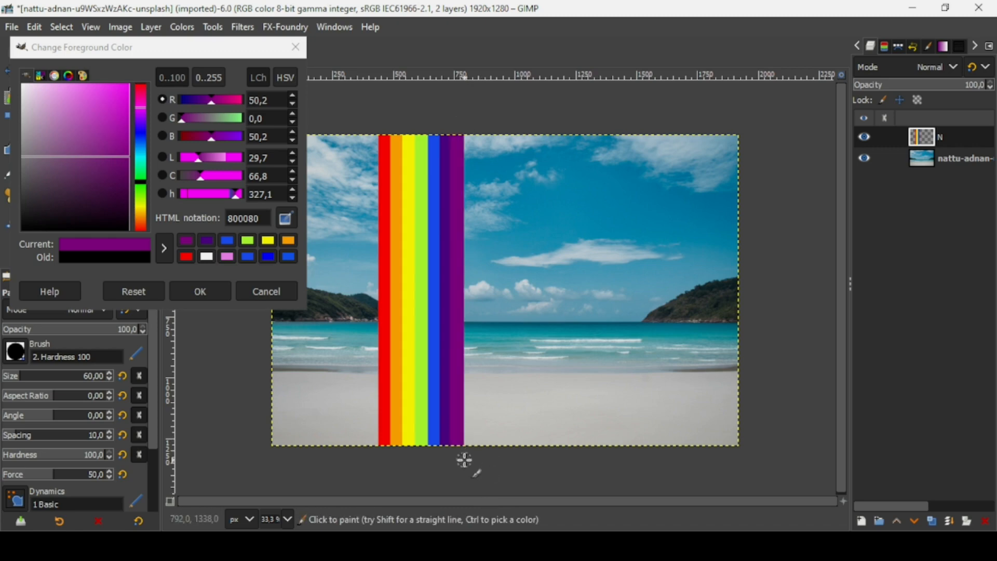
{"action": "left_click", "coordinate": [190, 289]}
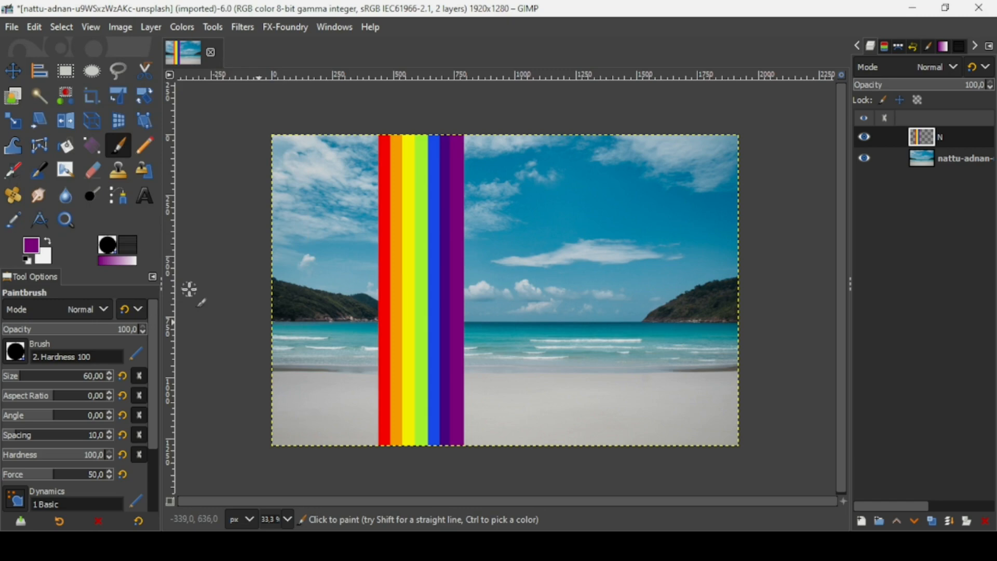
Rotate the striped layer by 90 degrees and flip it vertically.
{"action": "left_click", "coordinate": [145, 95]}
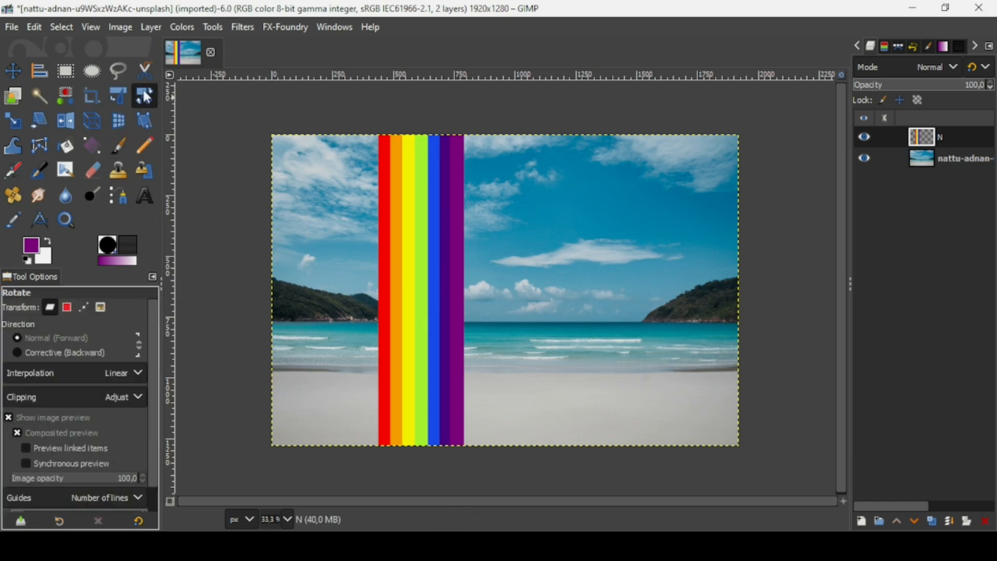
{"action": "left_click", "coordinate": [407, 208]}
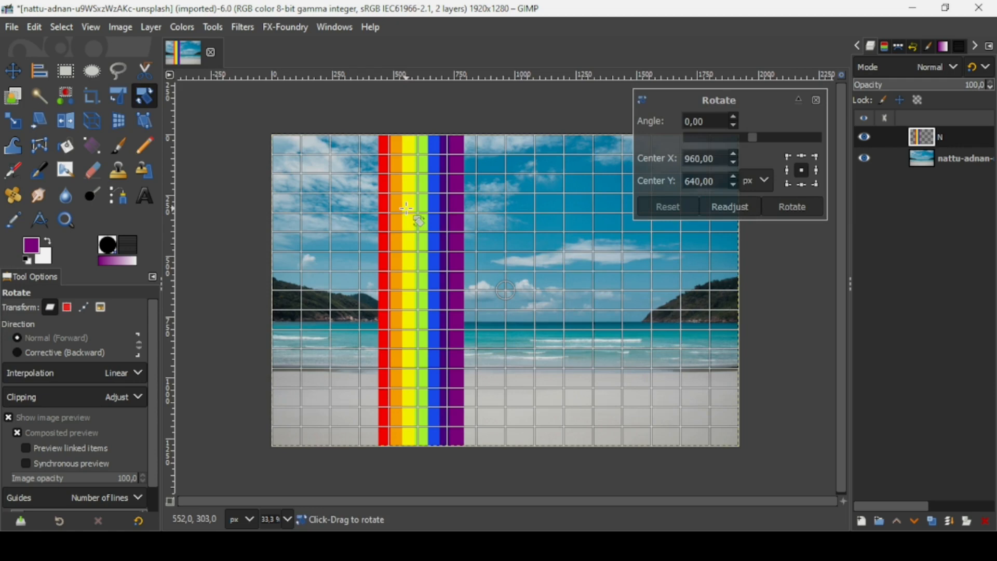
{"action": "double_click", "coordinate": [708, 120]}
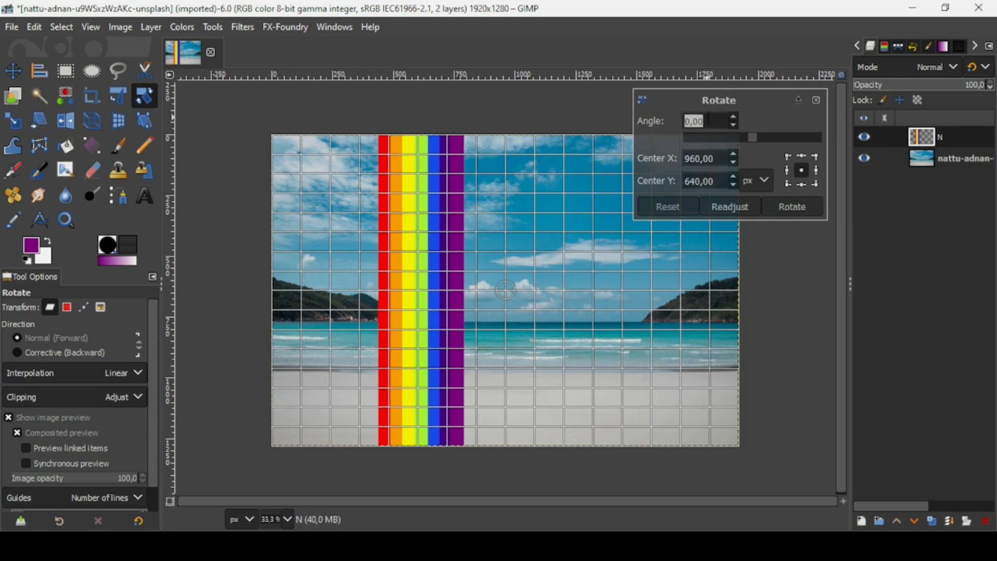
{"action": "type", "text": "90"}
{"action": "key", "text": "Return"}
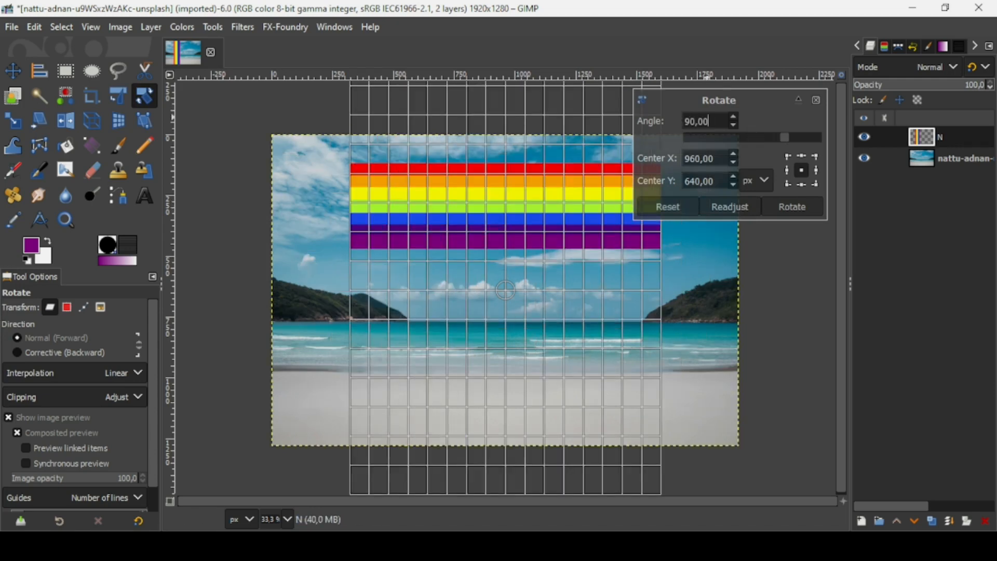
{"action": "left_click", "coordinate": [793, 207]}
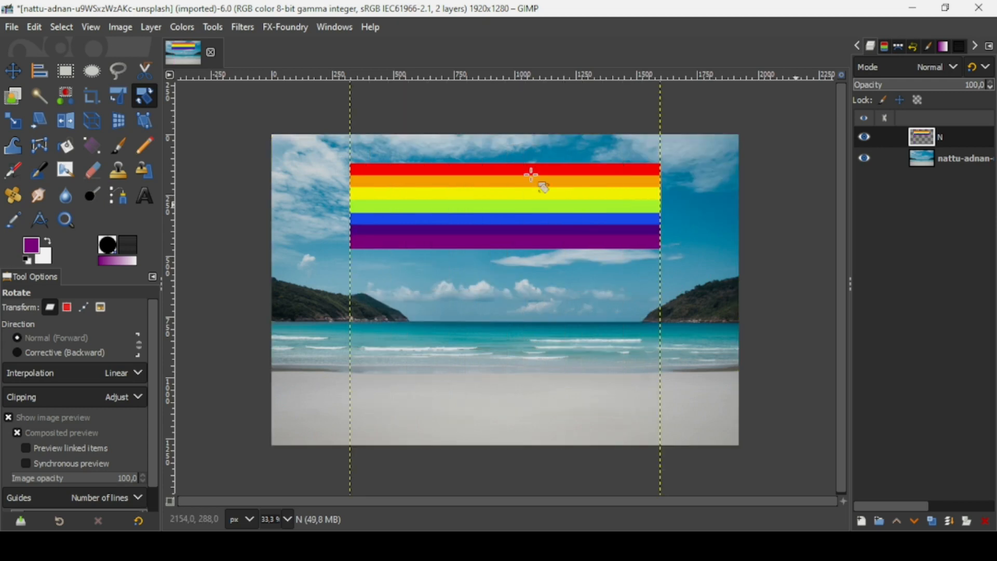
{"action": "left_click", "coordinate": [64, 125]}
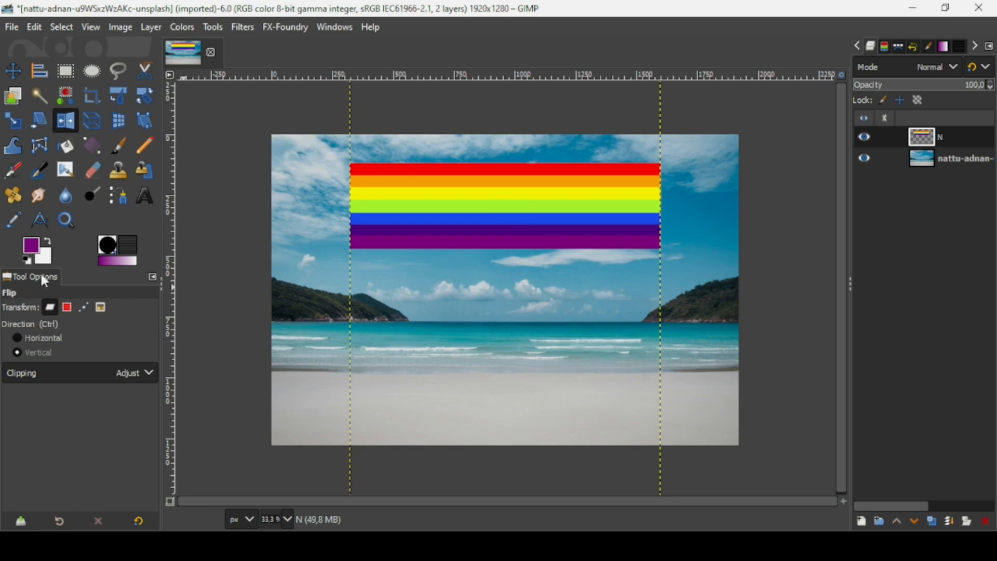
{"action": "left_click", "coordinate": [526, 218]}
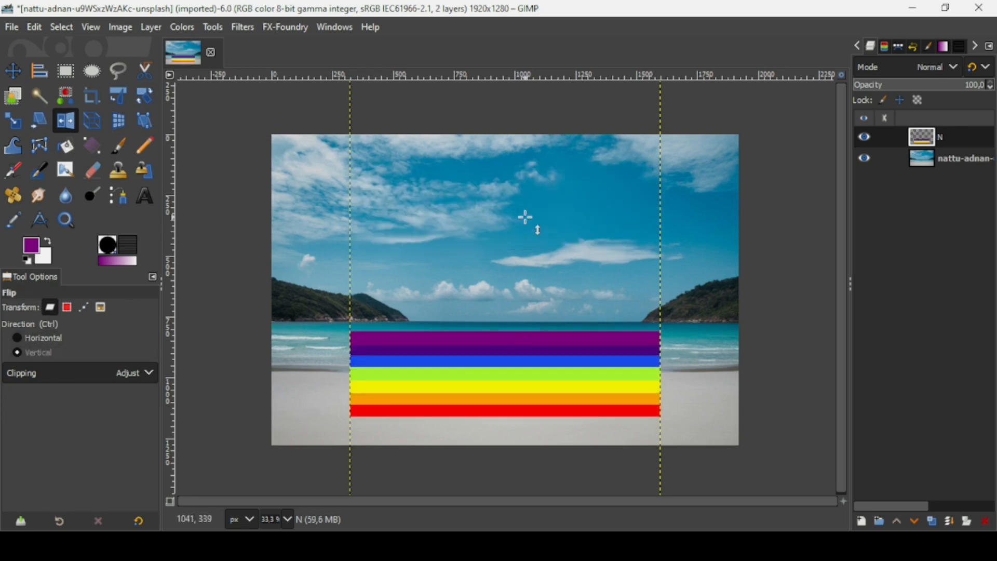
Bend the stripes into a ring with the Polar Coordinates filter at circle depth 100 and offset angle 0, and flip the ring vertically.
{"action": "left_click", "coordinate": [240, 28]}
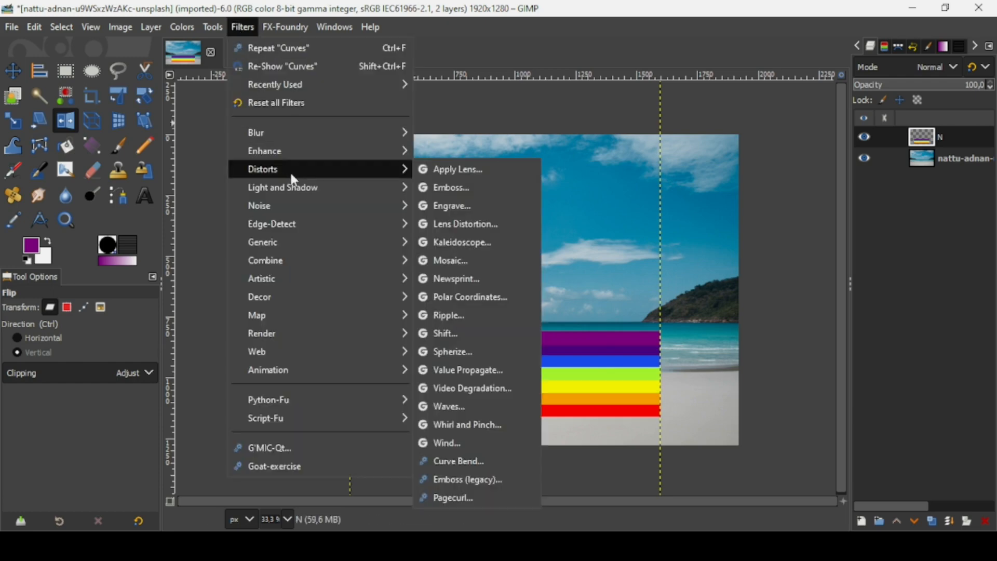
{"action": "left_click", "coordinate": [483, 297]}
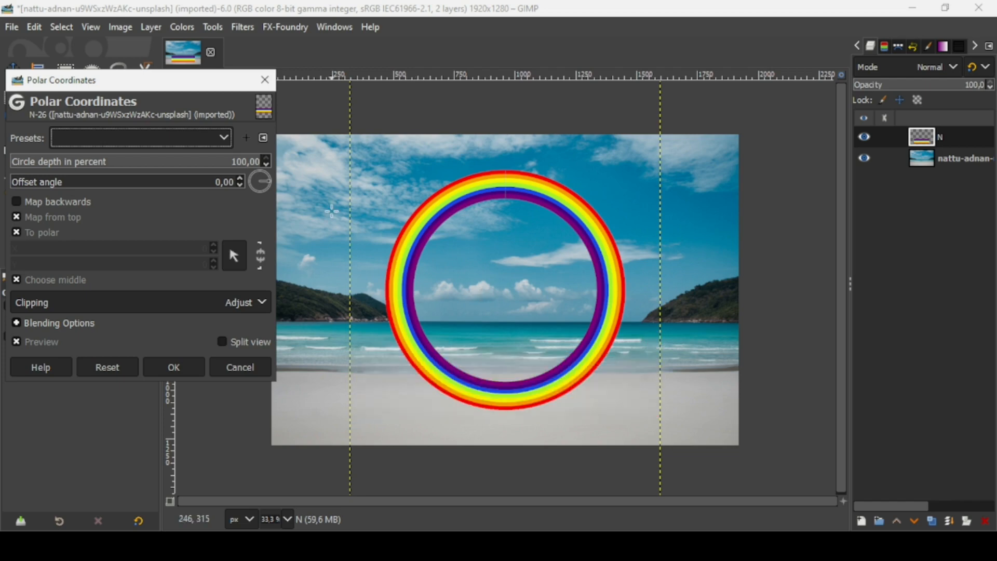
{"action": "left_click", "coordinate": [184, 373]}
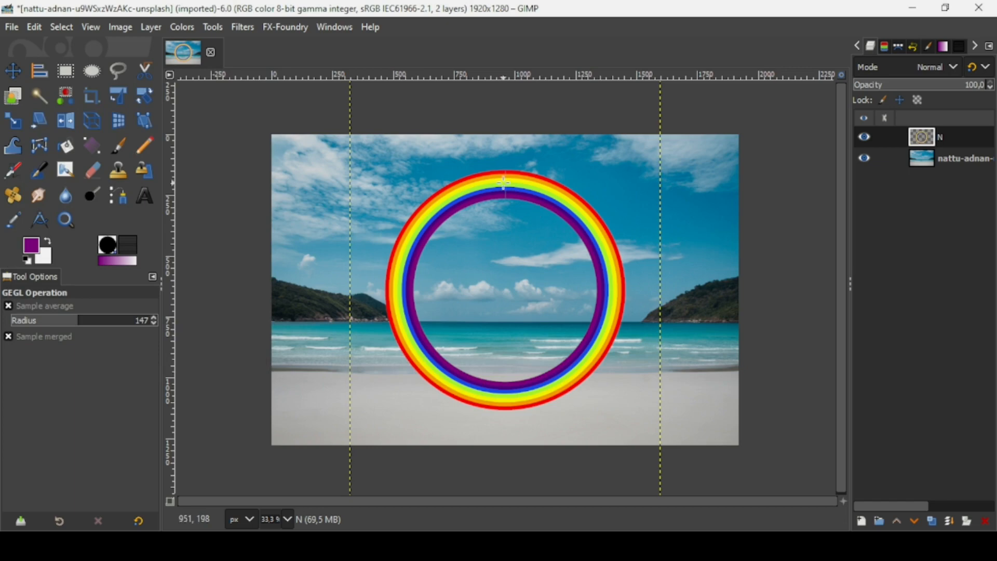
{"action": "left_click", "coordinate": [66, 120]}
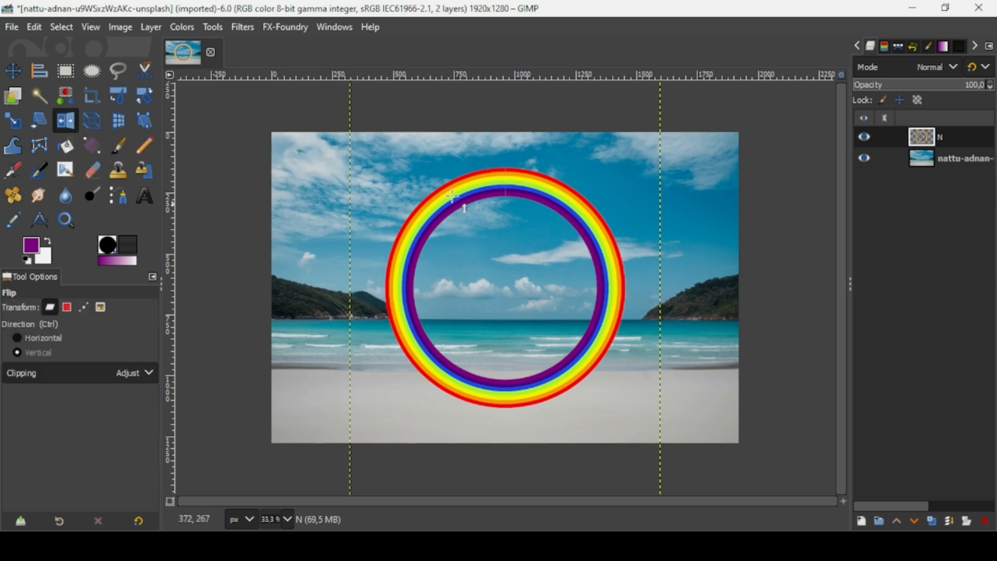
{"action": "left_click", "coordinate": [540, 260]}
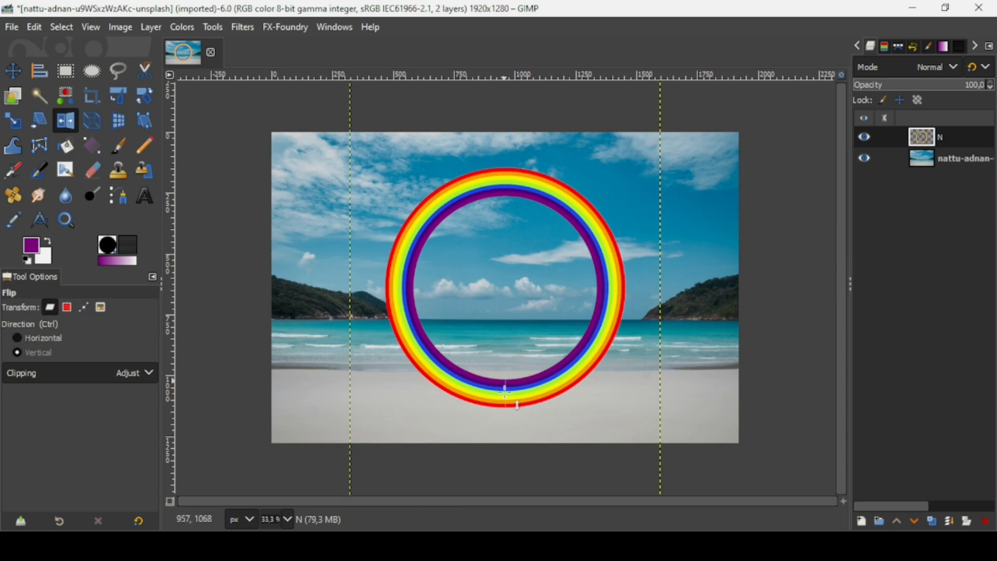
Delete the lower half of the rainbow ring using a rectangular selection of about 1620 × 621 px, and clear the selection.
{"action": "key", "text": "r"}
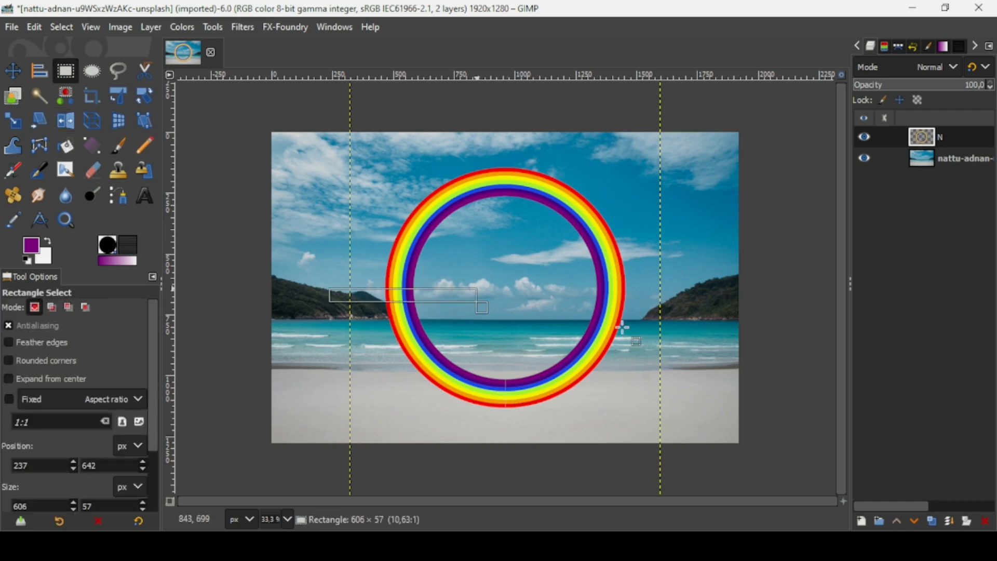
{"action": "left_click_drag", "start_coordinate": [621, 327], "coordinate": [723, 446]}
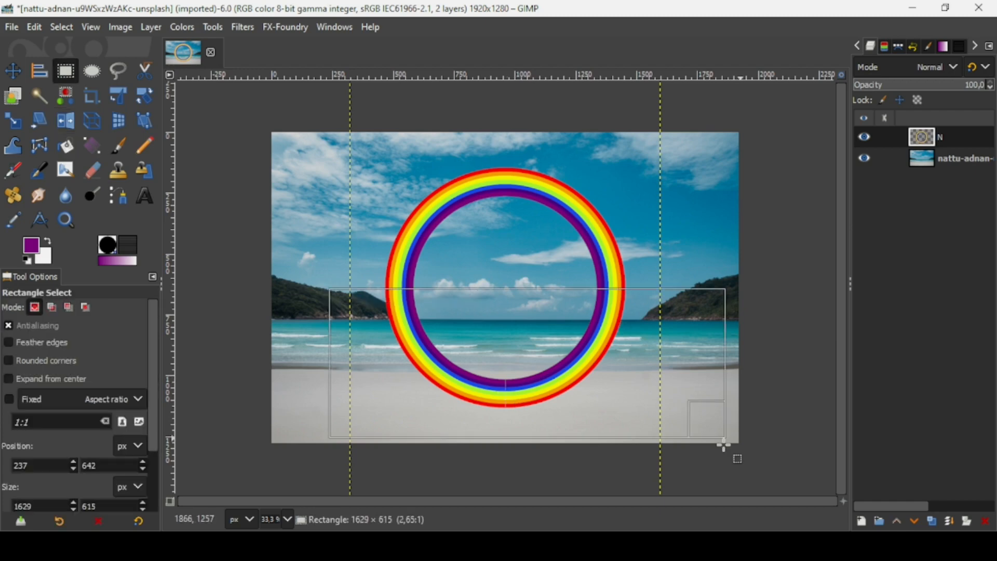
{"action": "left_click_drag", "start_coordinate": [723, 445], "coordinate": [724, 444]}
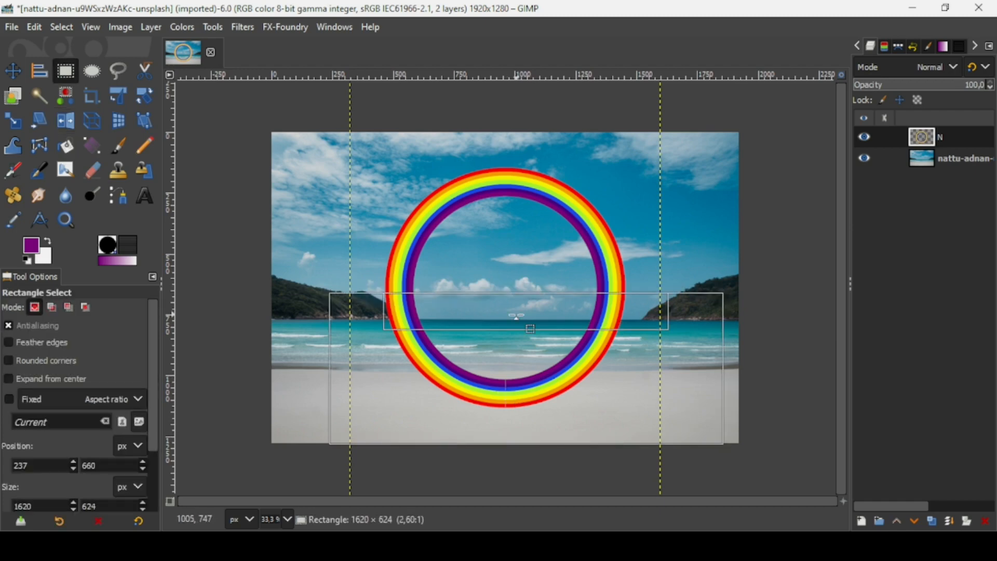
{"action": "left_click_drag", "start_coordinate": [516, 315], "coordinate": [517, 316]}
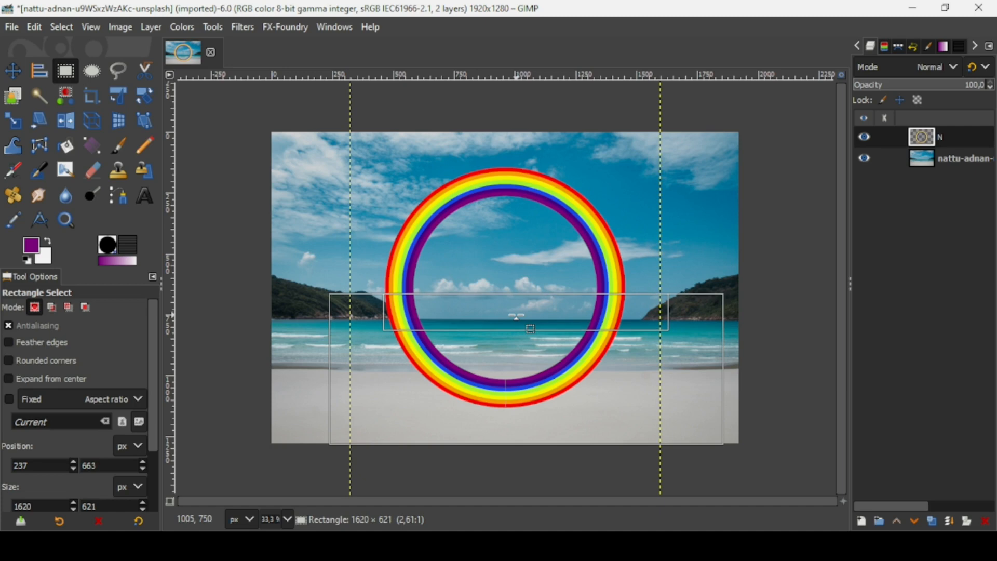
{"action": "key", "text": "Delete"}
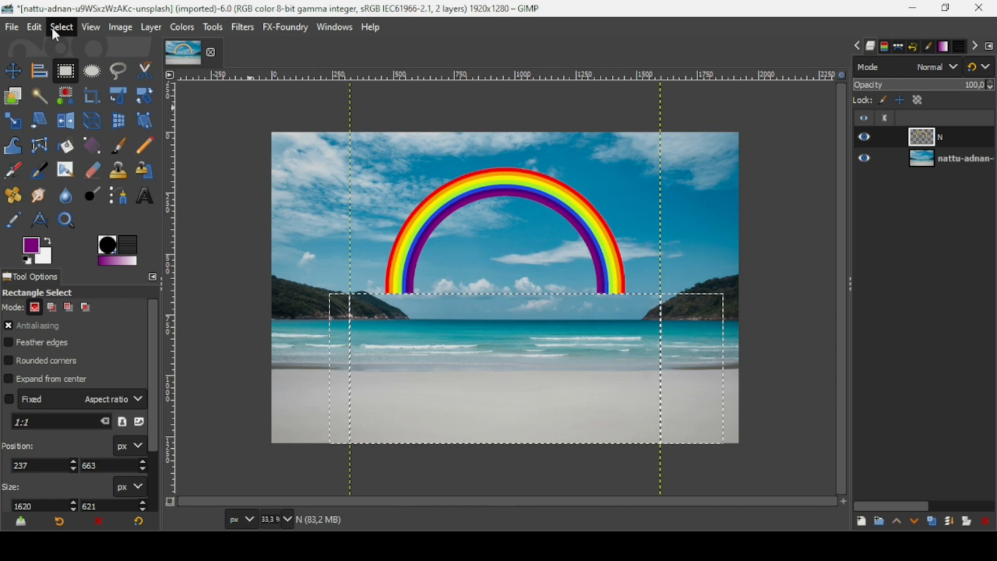
{"action": "left_click", "coordinate": [54, 31]}
{"action": "left_click", "coordinate": [72, 66]}
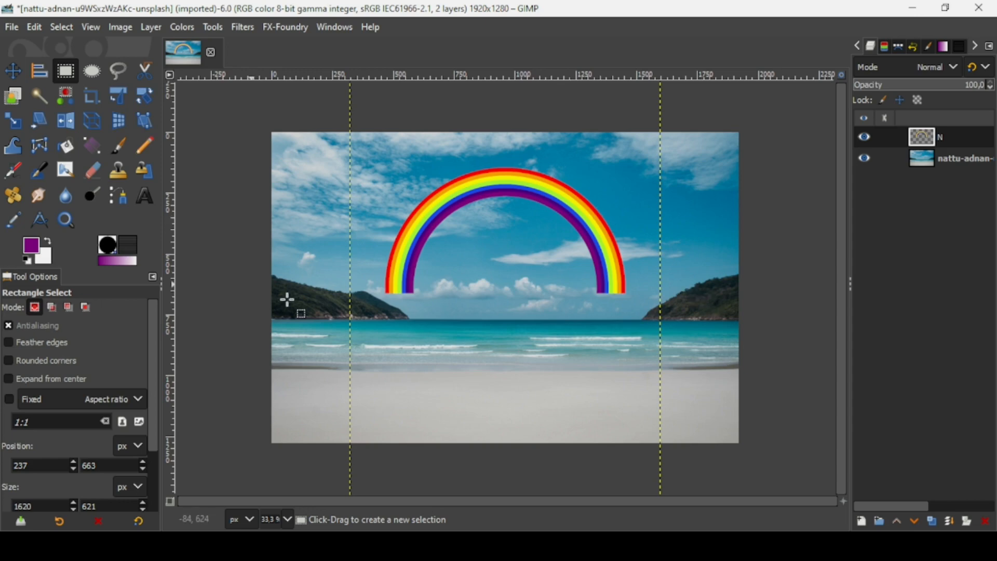
Crop the rainbow layer to its content.
{"action": "left_click", "coordinate": [16, 120]}
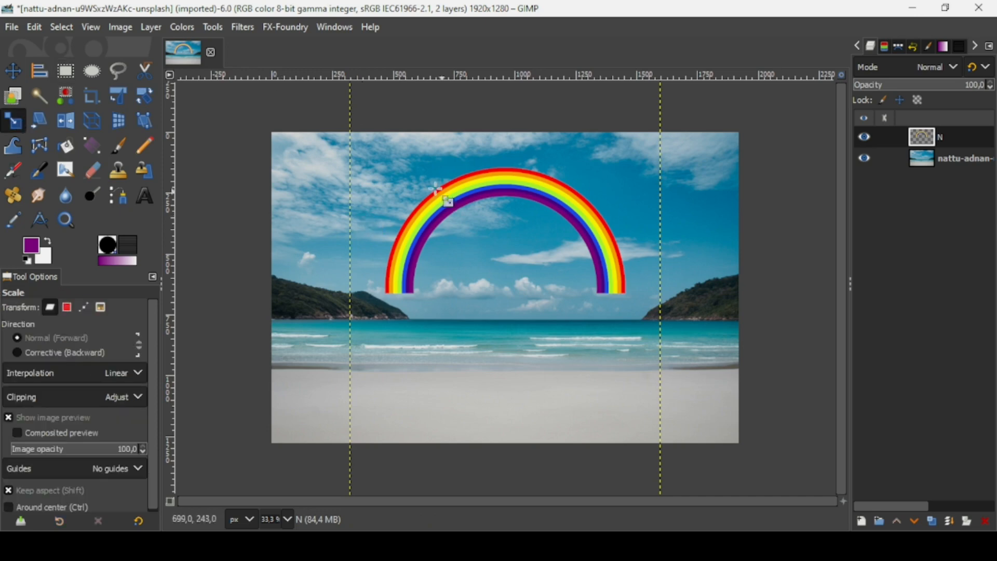
{"action": "left_click", "coordinate": [152, 29]}
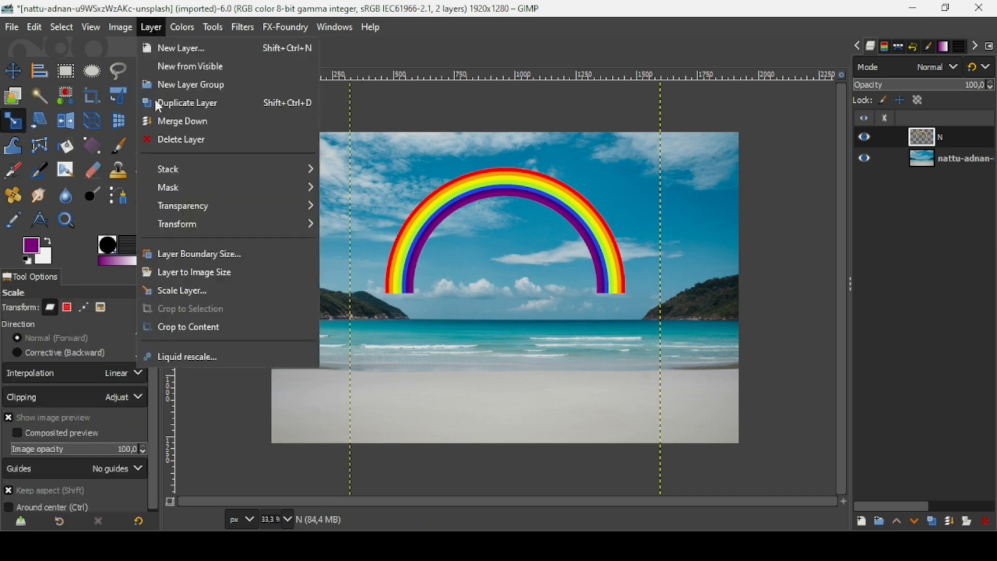
{"action": "left_click", "coordinate": [179, 328]}
Enlarge the rainbow proportionally around its center to about 1392 × 729 px and shift it slightly down over the waterline.
{"action": "left_click", "coordinate": [492, 239]}
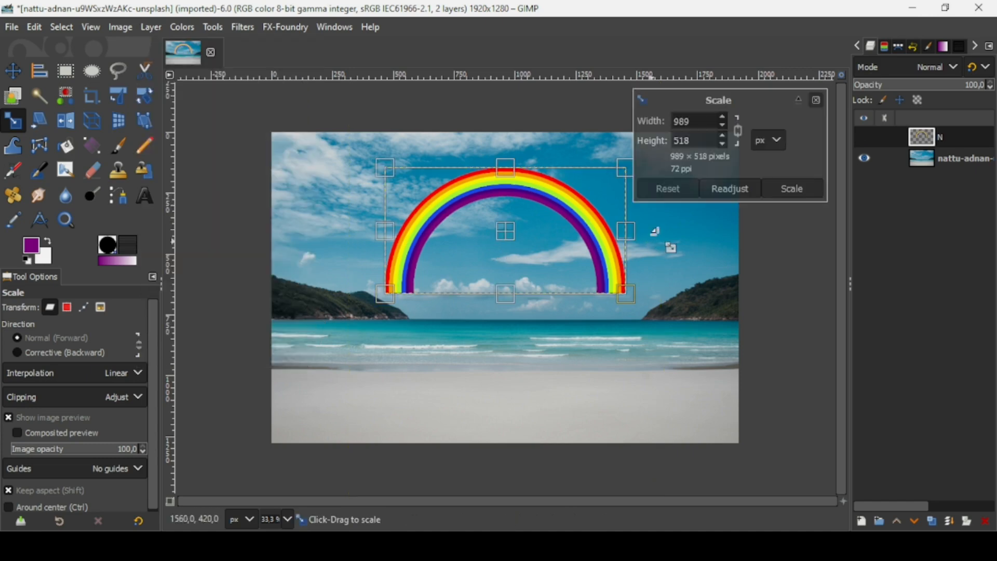
{"action": "key", "text": "ctrl"}
{"action": "left_click_drag", "start_coordinate": [627, 233], "coordinate": [673, 236]}
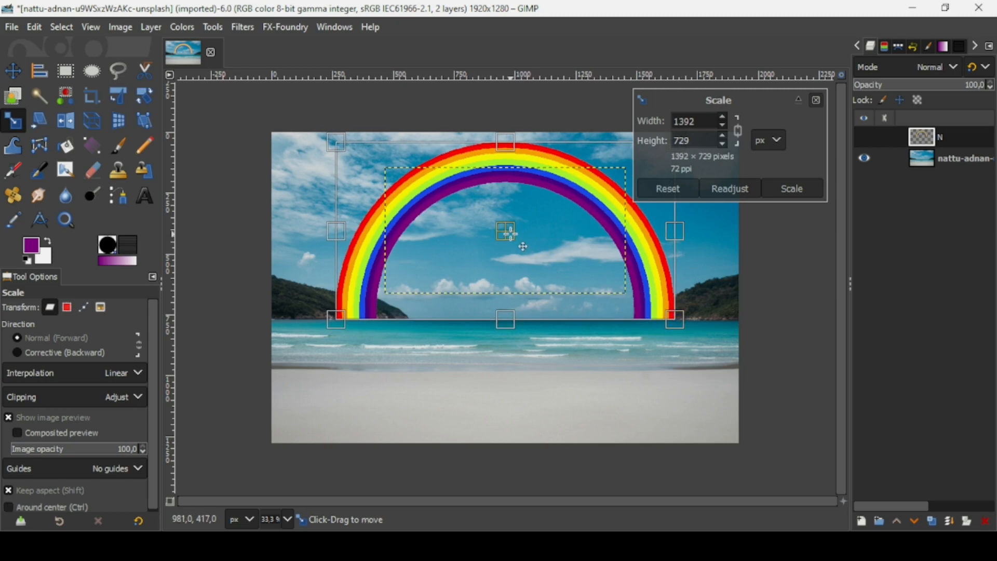
{"action": "left_click_drag", "start_coordinate": [514, 250], "coordinate": [517, 264]}
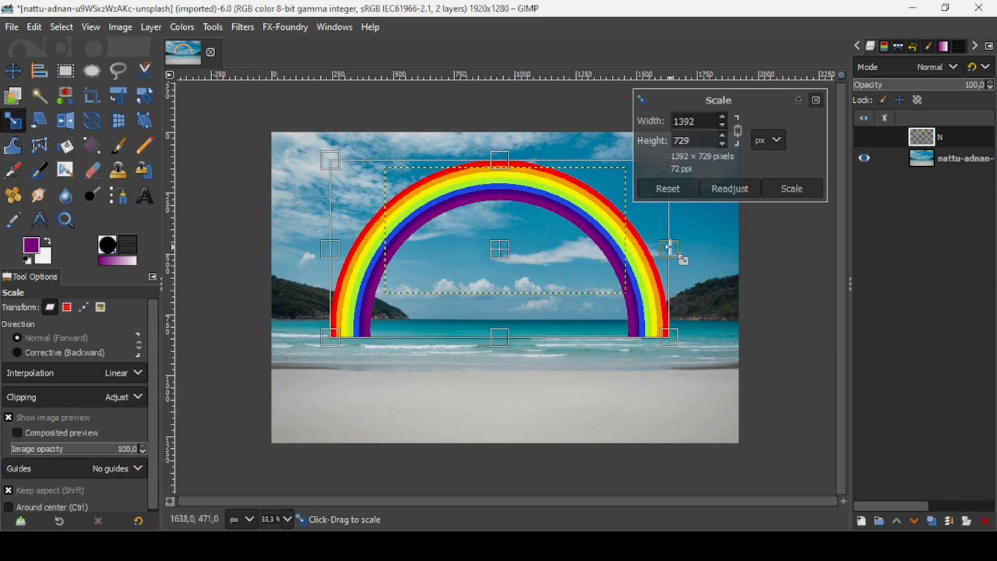
Stretch the rainbow freely to about 1722 × 798 px, apply the scaling and extend its layer to the image size.
{"action": "key", "text": "shift"}
{"action": "left_click_drag", "start_coordinate": [670, 248], "coordinate": [715, 250]}
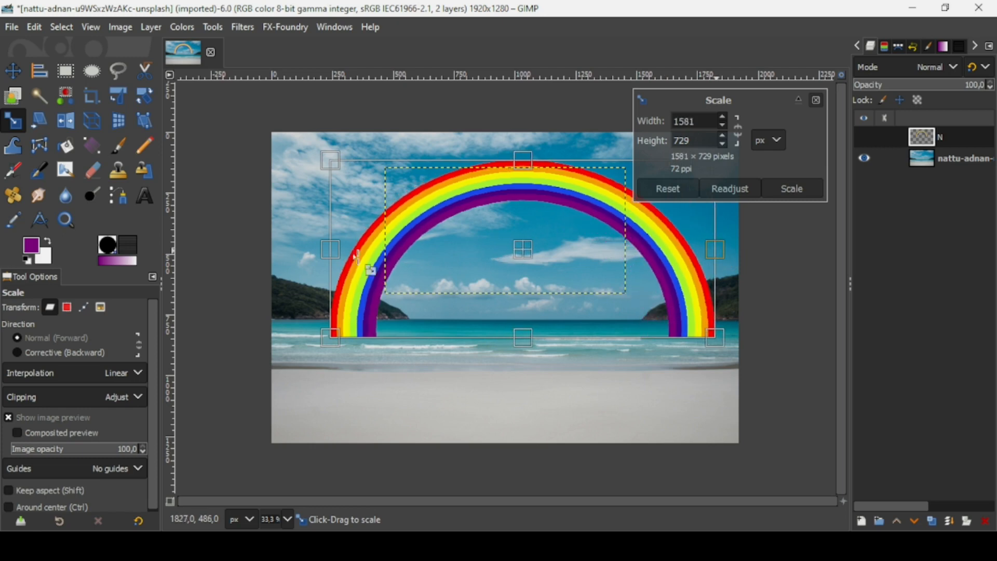
{"action": "left_click_drag", "start_coordinate": [335, 254], "coordinate": [300, 255]}
{"action": "key", "text": "shift"}
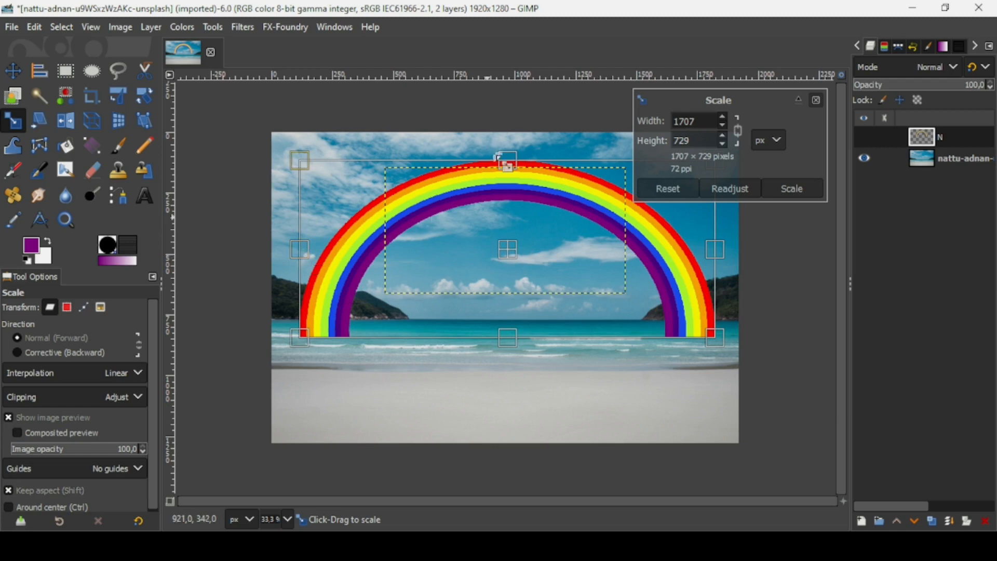
{"action": "left_click_drag", "start_coordinate": [517, 163], "coordinate": [520, 157]}
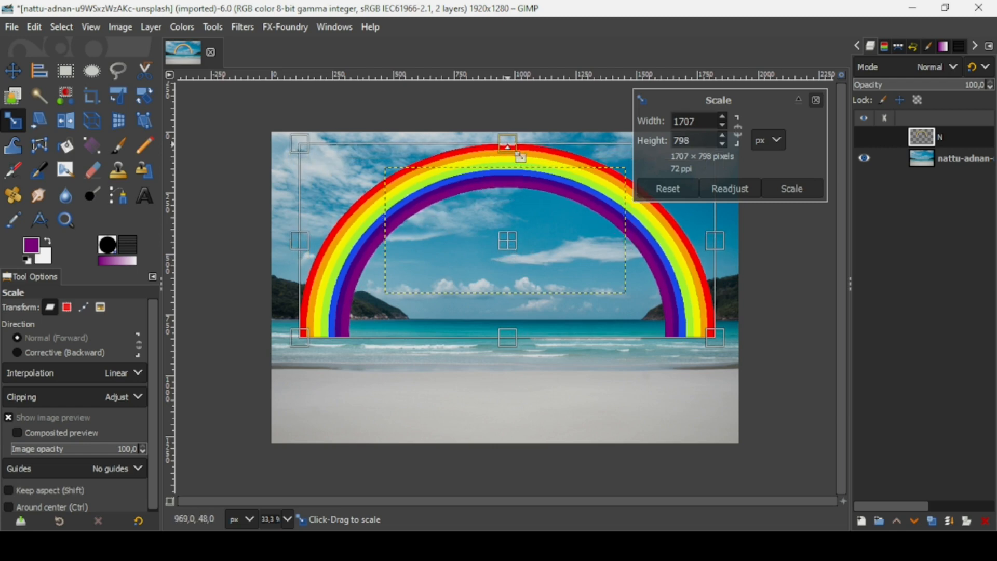
{"action": "key", "text": "shift"}
{"action": "left_click_drag", "start_coordinate": [510, 239], "coordinate": [510, 238]}
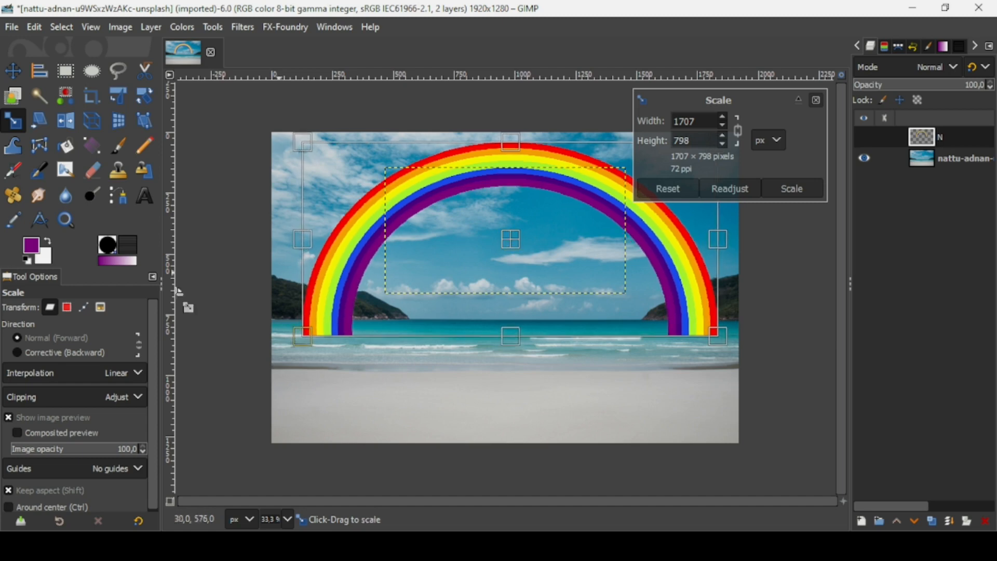
{"action": "left_click_drag", "start_coordinate": [305, 235], "coordinate": [303, 234]}
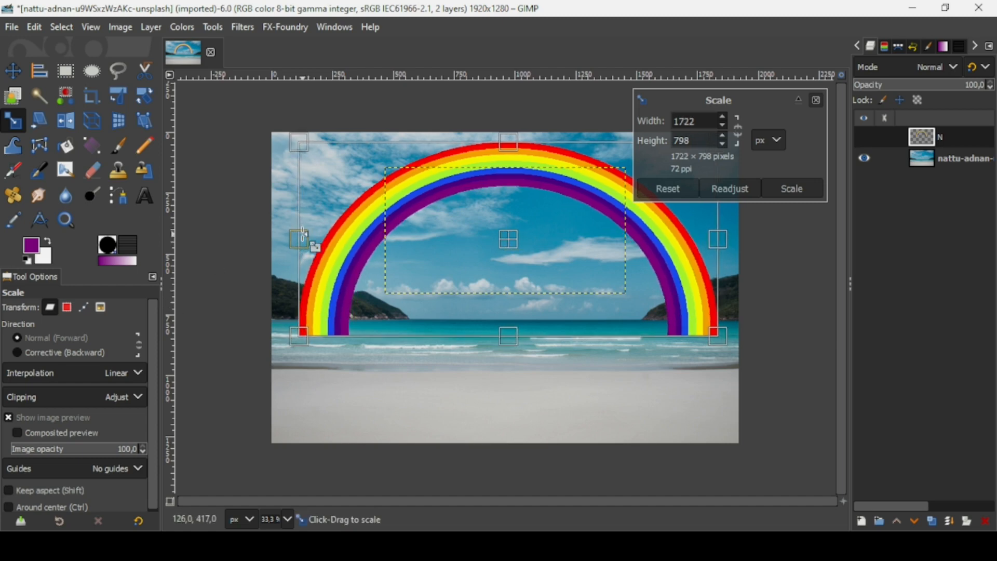
{"action": "key", "text": "shift+Return"}
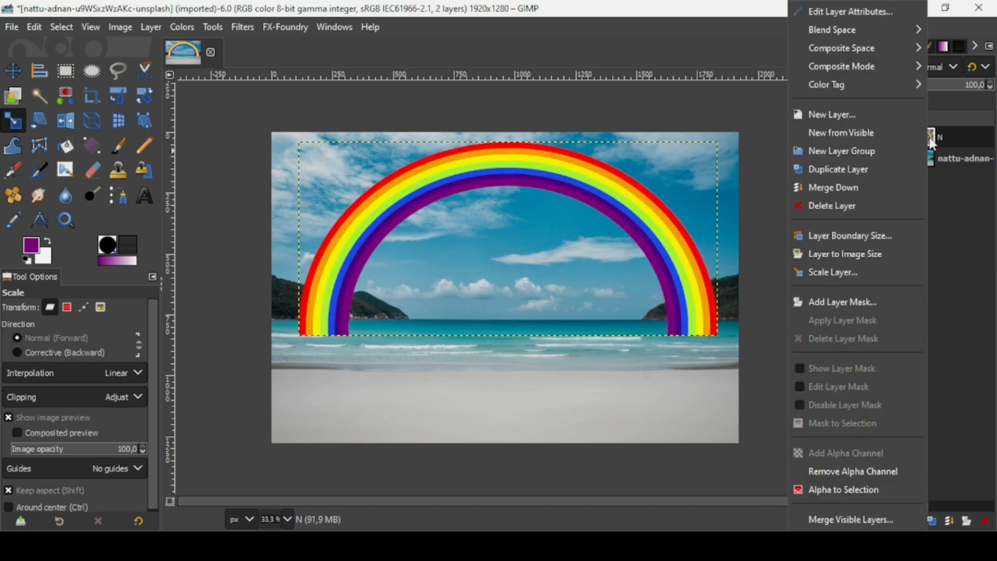
{"action": "right_click", "coordinate": [937, 146]}
{"action": "left_click", "coordinate": [864, 255]}
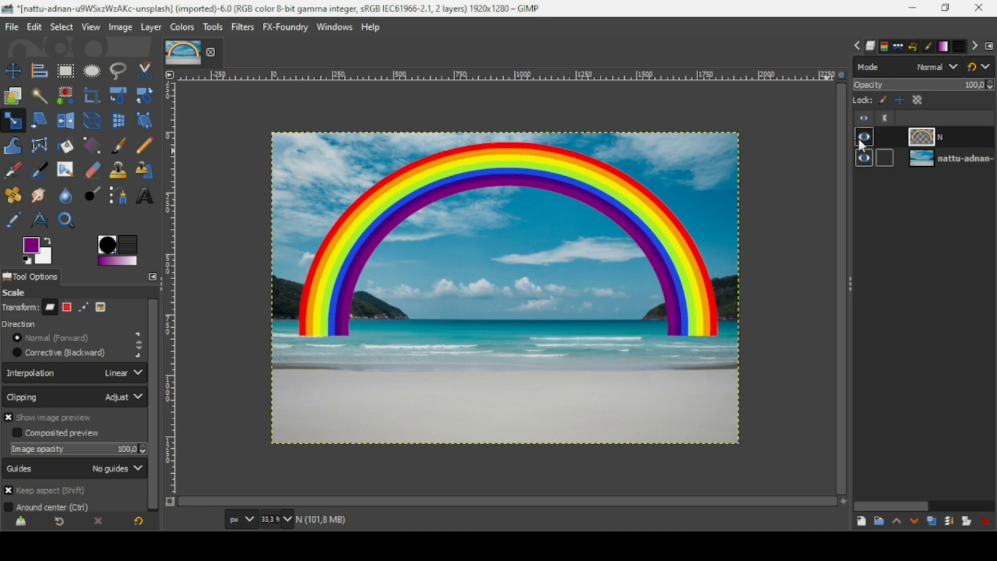
Hide the rainbow layer and select the dark hills on the beach photo layer by color.
{"action": "left_click", "coordinate": [869, 138]}
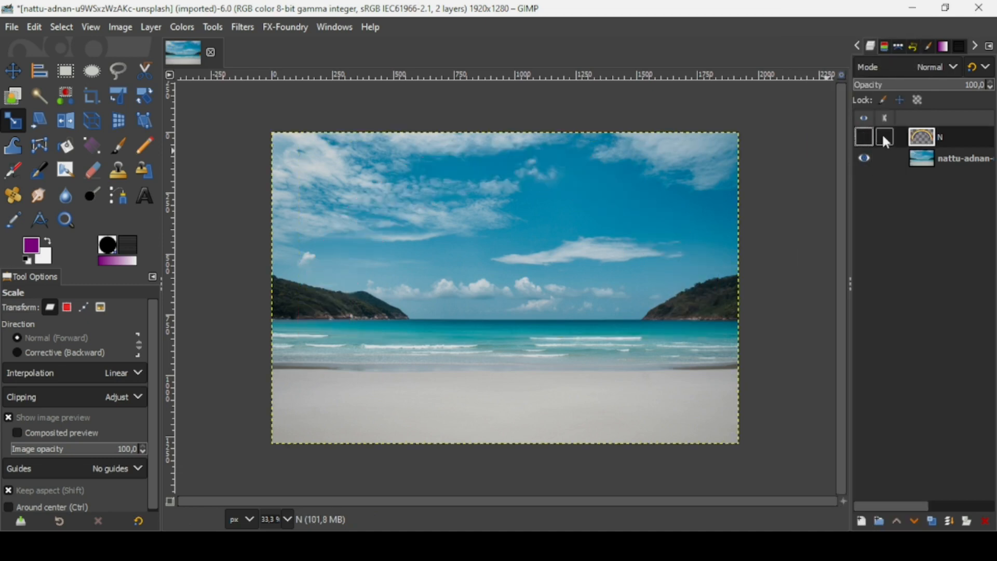
{"action": "left_click", "coordinate": [926, 165]}
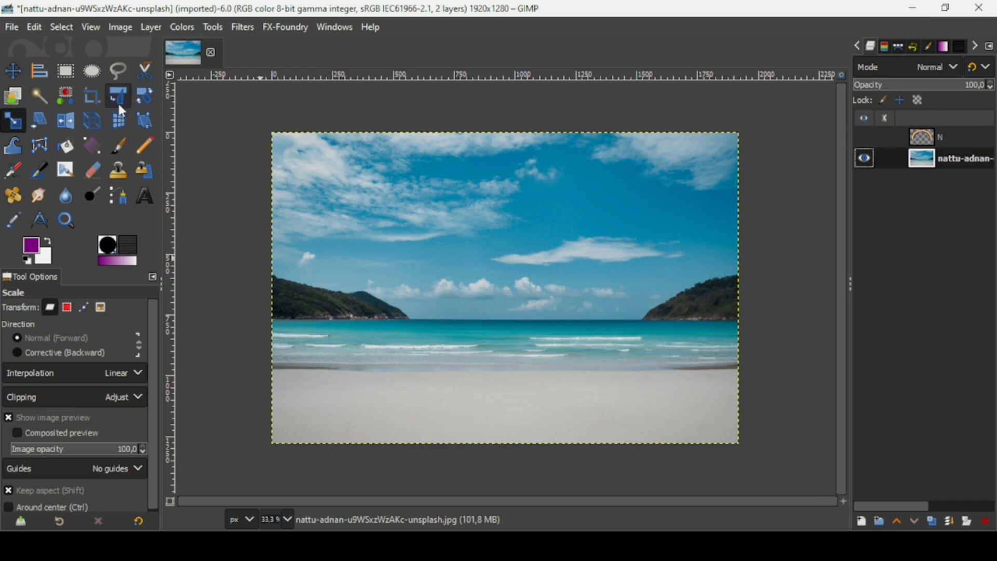
{"action": "left_click", "coordinate": [66, 96]}
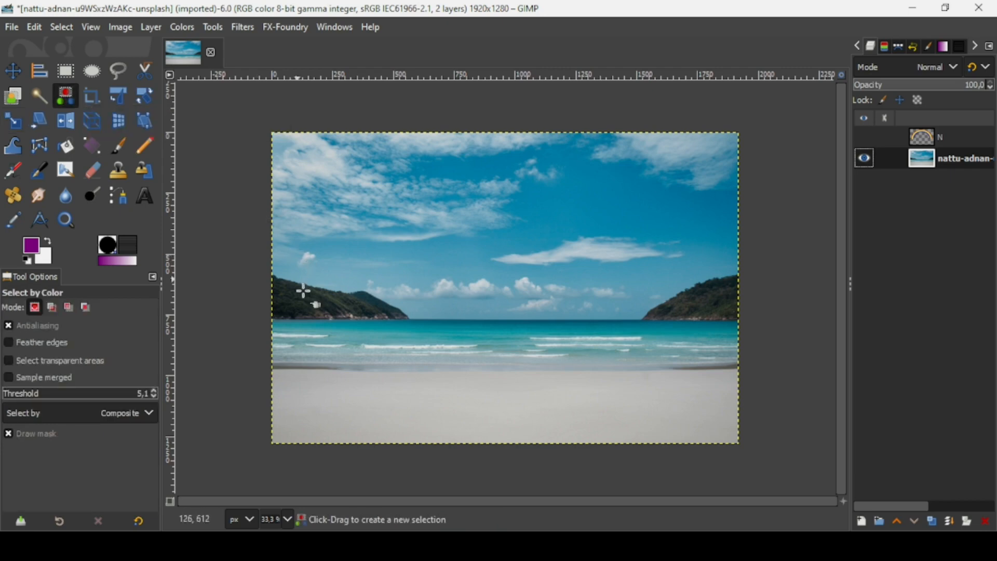
{"action": "left_click_drag", "start_coordinate": [305, 294], "coordinate": [346, 307]}
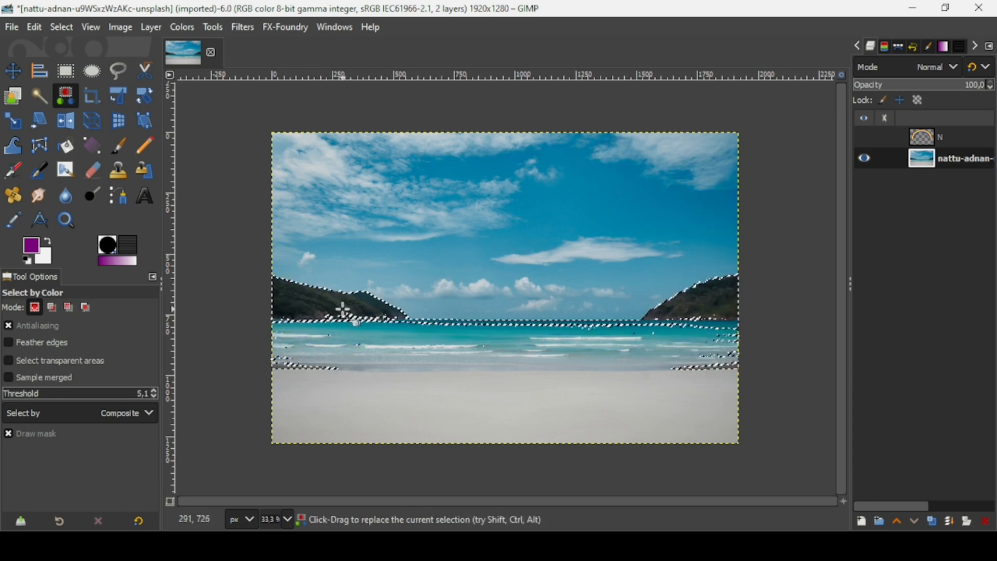
Show the rainbow layer again, delete its parts inside the hill selection, and clear the selection.
{"action": "left_click", "coordinate": [931, 138]}
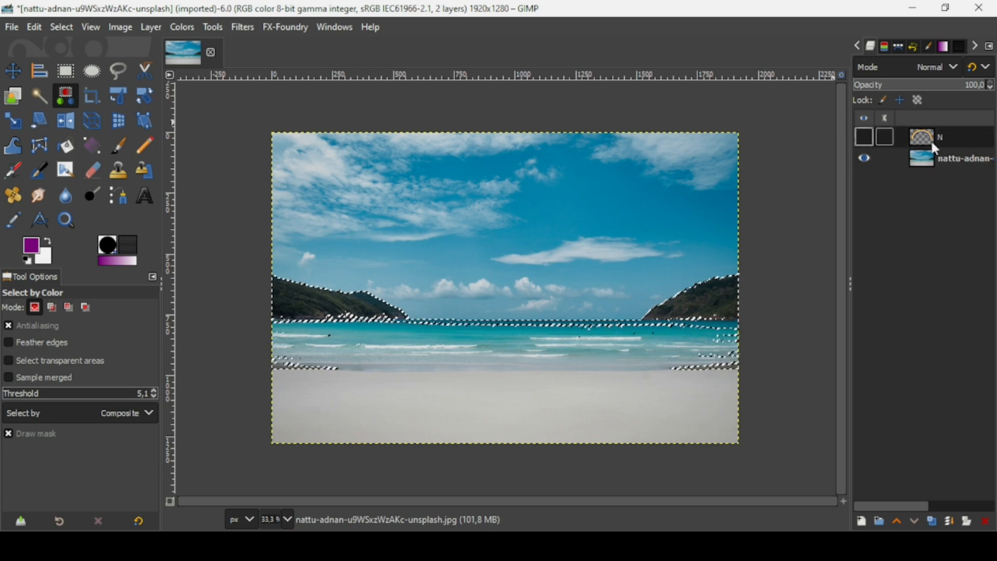
{"action": "left_click", "coordinate": [863, 136]}
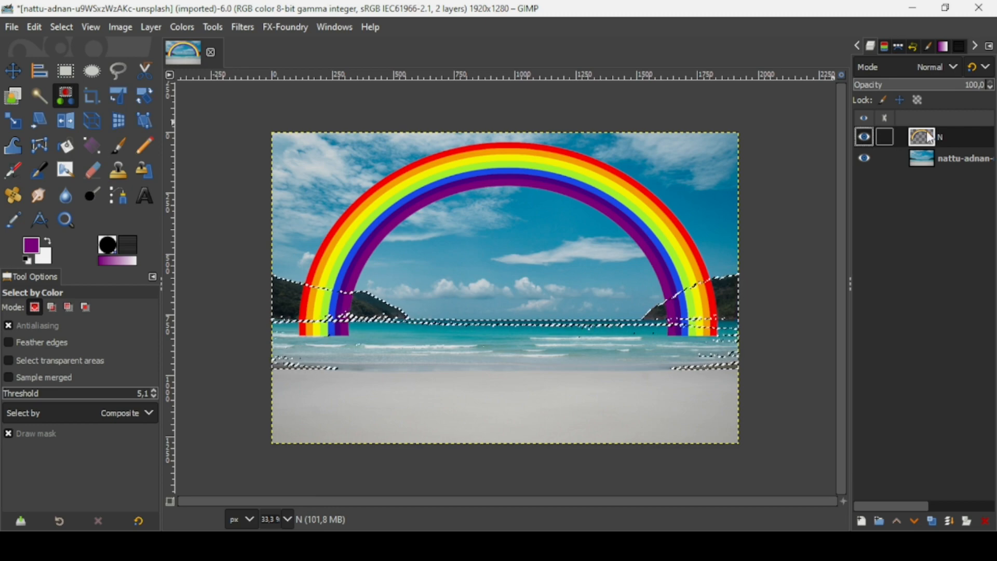
{"action": "key", "text": "Delete"}
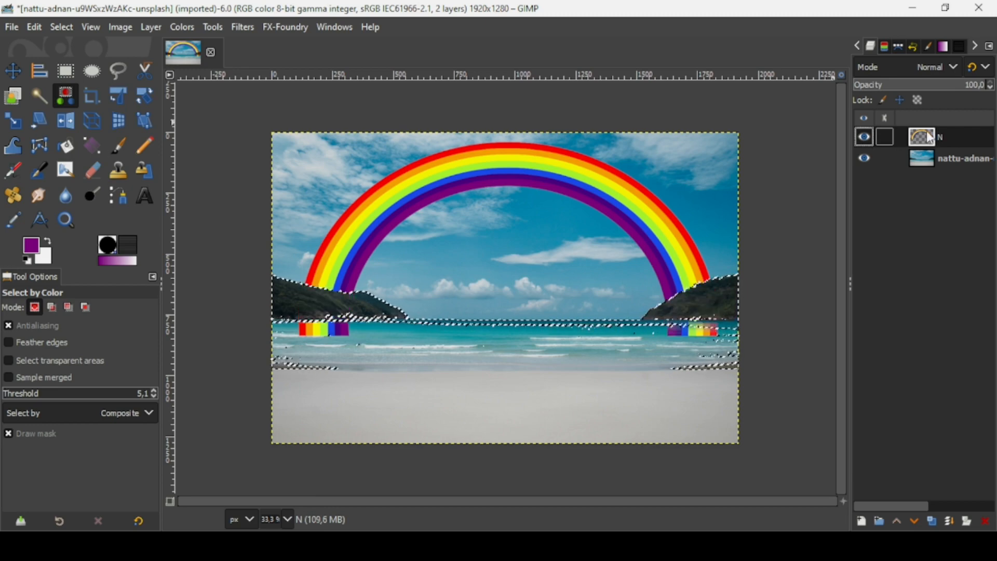
{"action": "left_click", "coordinate": [61, 28]}
{"action": "left_click", "coordinate": [67, 64]}
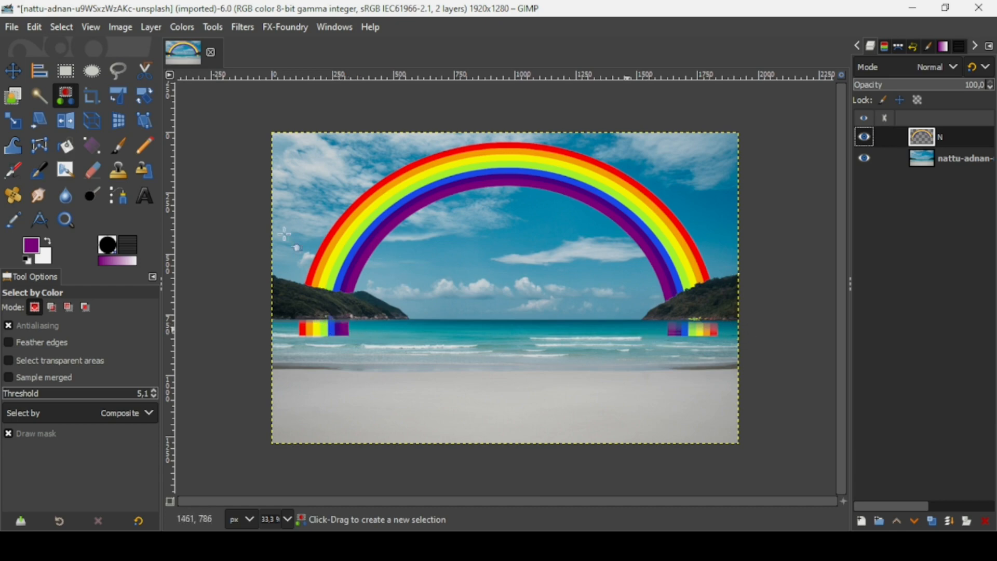
Erase the leftover rainbow pieces over the water with a 142 px eraser and set the rainbow layer's mode to Screen.
{"action": "left_click", "coordinate": [93, 171]}
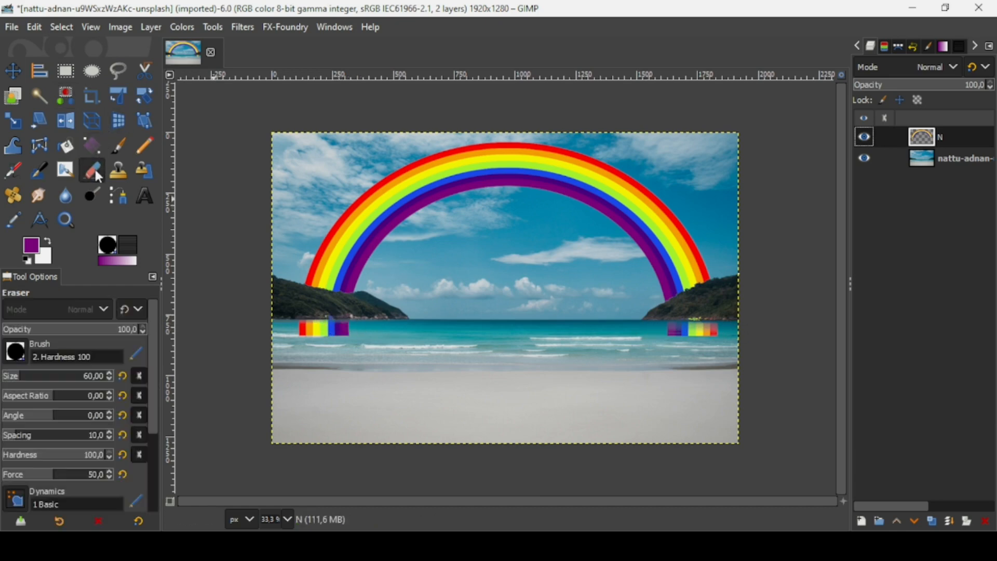
{"action": "left_click", "coordinate": [34, 382]}
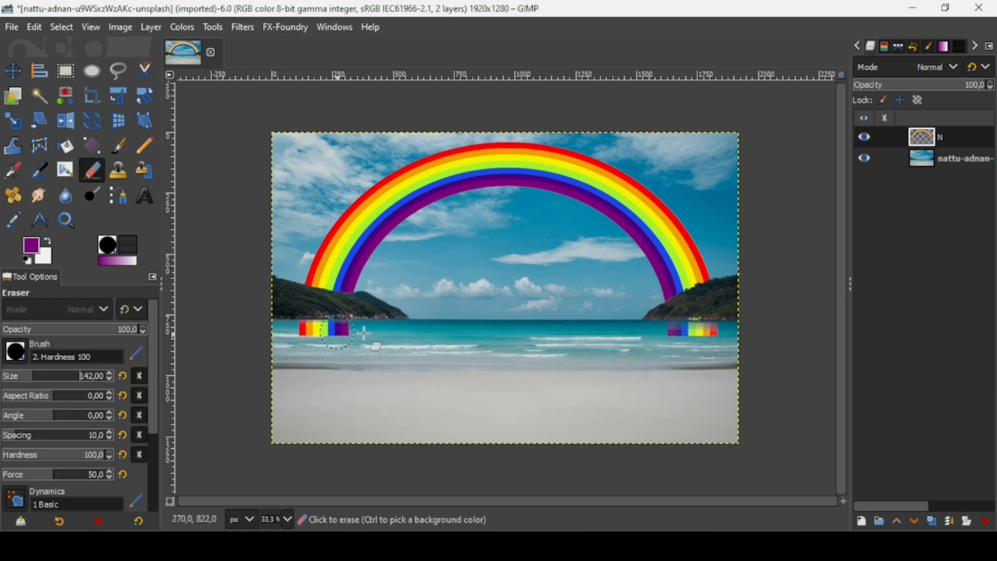
{"action": "mouse_move", "coordinate": [362, 329]}
{"action": "left_mouse_down"}
{"action": "mouse_move", "coordinate": [301, 324]}
{"action": "mouse_move", "coordinate": [338, 330]}
{"action": "left_mouse_up"}
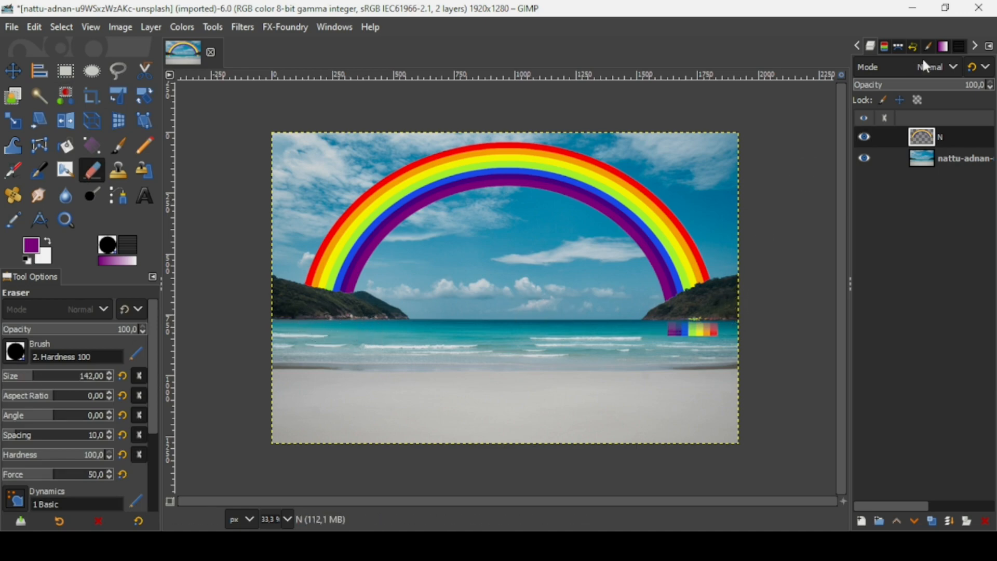
{"action": "left_click_drag", "start_coordinate": [674, 329], "coordinate": [736, 324]}
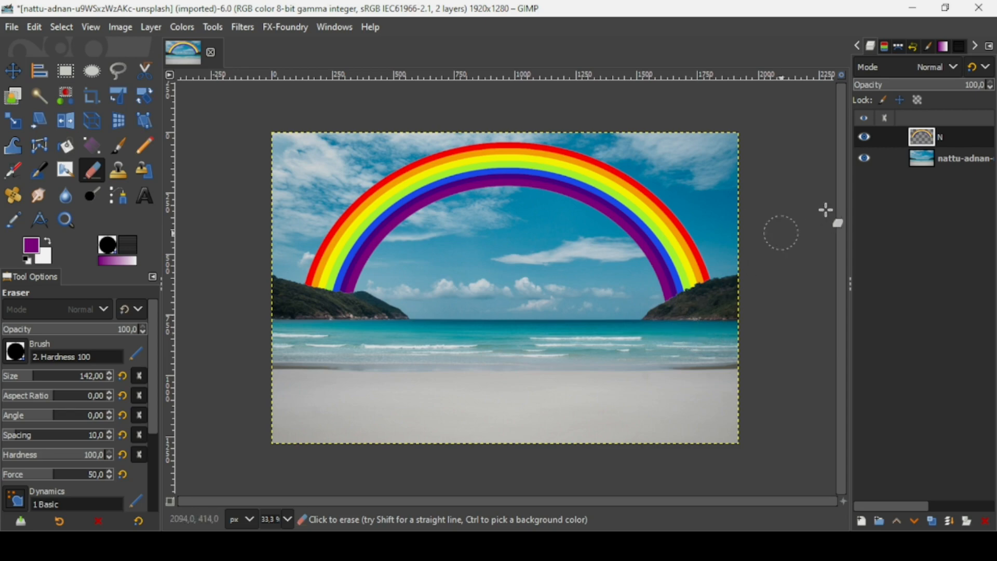
{"action": "left_click", "coordinate": [925, 72]}
{"action": "key", "text": "Escape"}
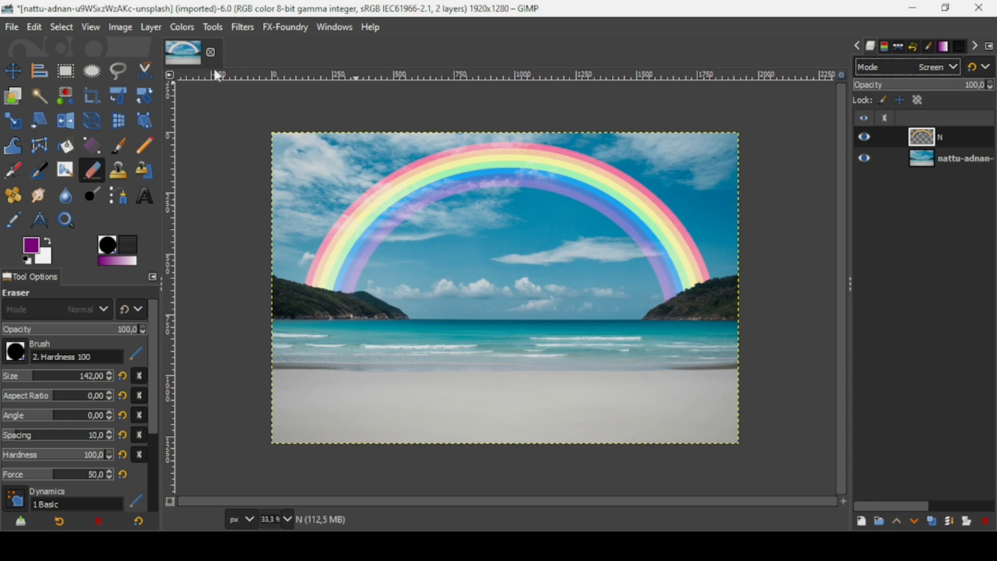
Soften the rainbow layer with a Gaussian Blur of about 13.11 in both X and Y.
{"action": "left_click", "coordinate": [240, 29]}
{"action": "mouse_move", "coordinate": [276, 136]}
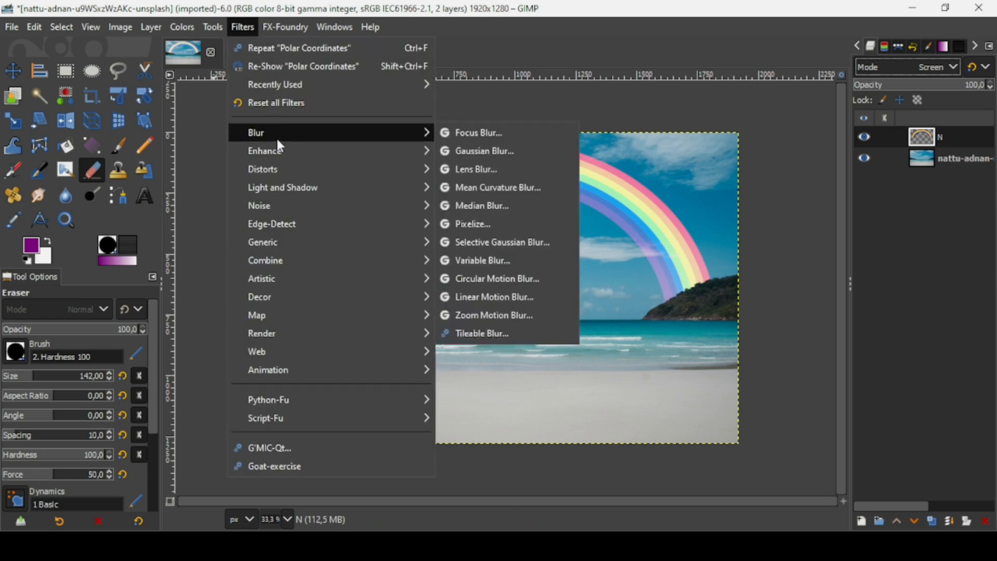
{"action": "left_click", "coordinate": [482, 149]}
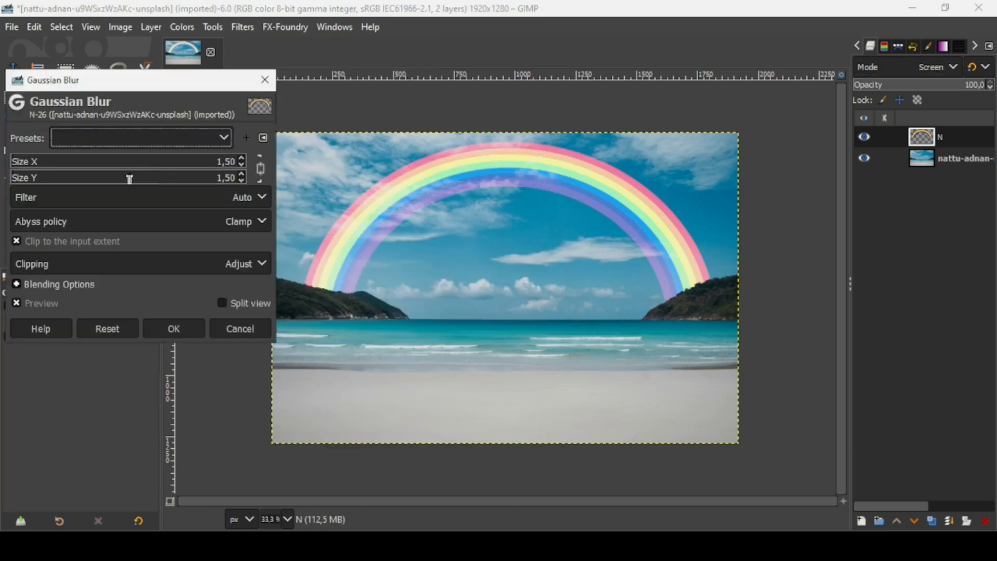
{"action": "left_click", "coordinate": [19, 172]}
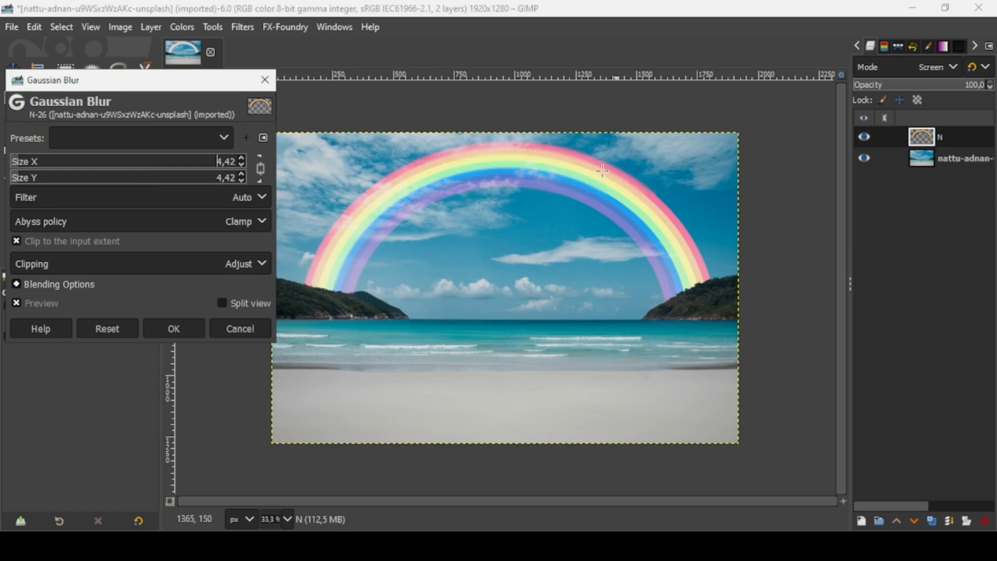
{"action": "left_click", "coordinate": [24, 166]}
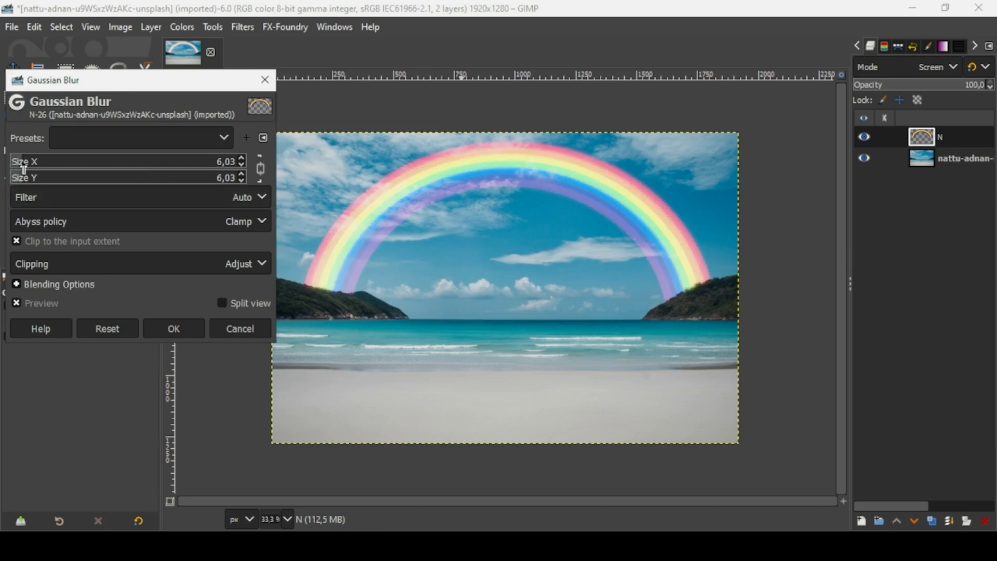
{"action": "left_click", "coordinate": [25, 167]}
{"action": "left_click", "coordinate": [28, 170]}
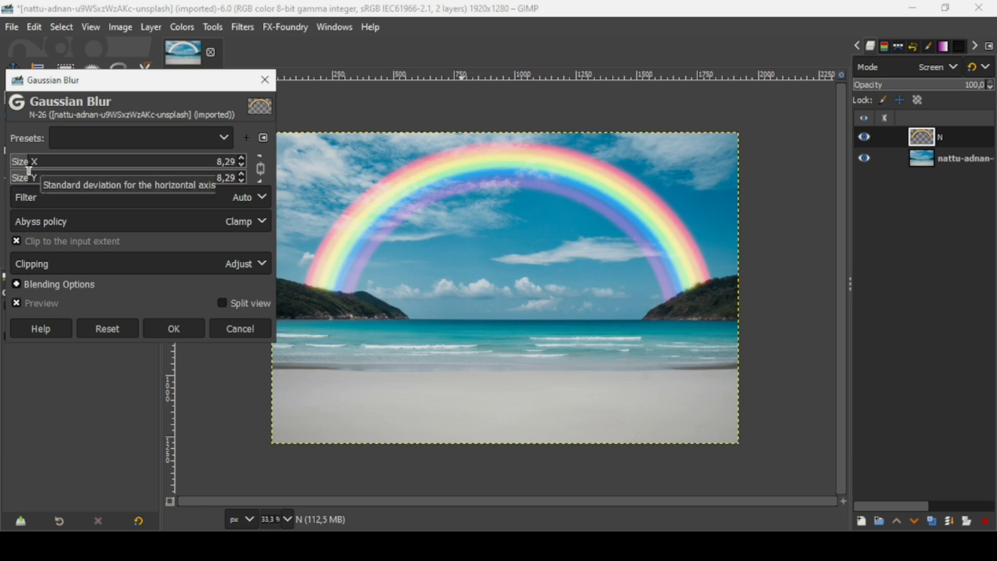
{"action": "left_click_drag", "start_coordinate": [29, 171], "coordinate": [36, 173]}
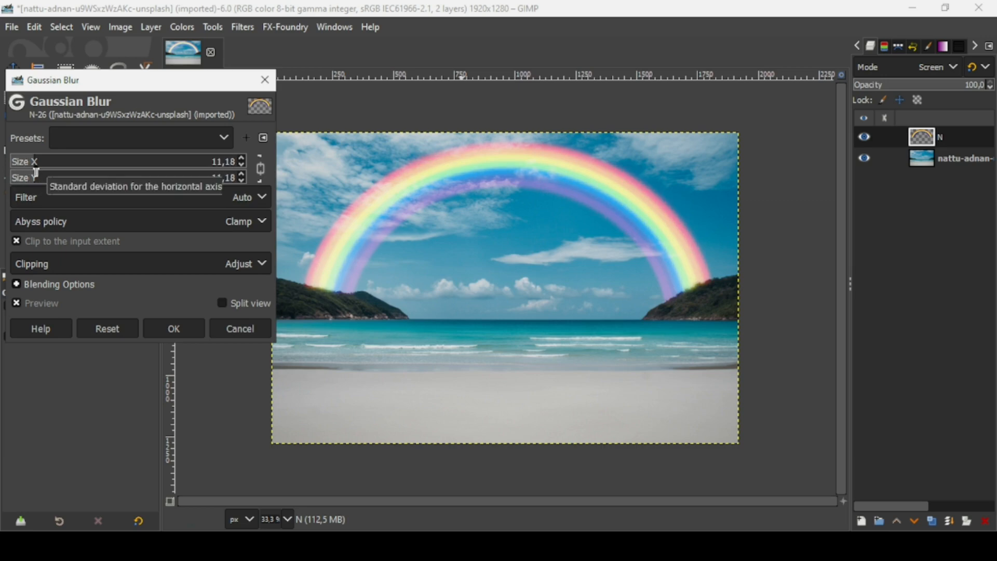
{"action": "left_click", "coordinate": [36, 173]}
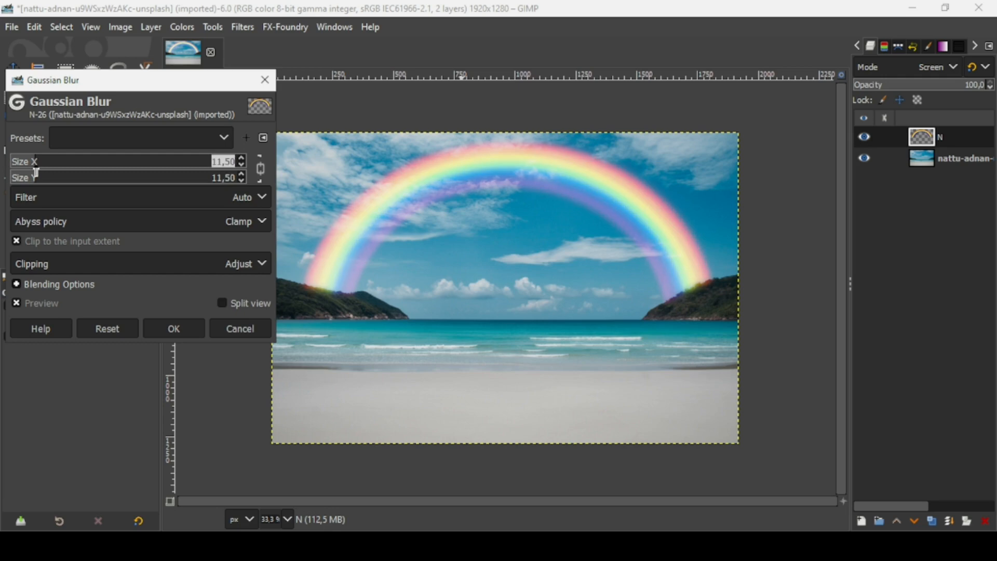
{"action": "left_click_drag", "start_coordinate": [36, 173], "coordinate": [40, 172]}
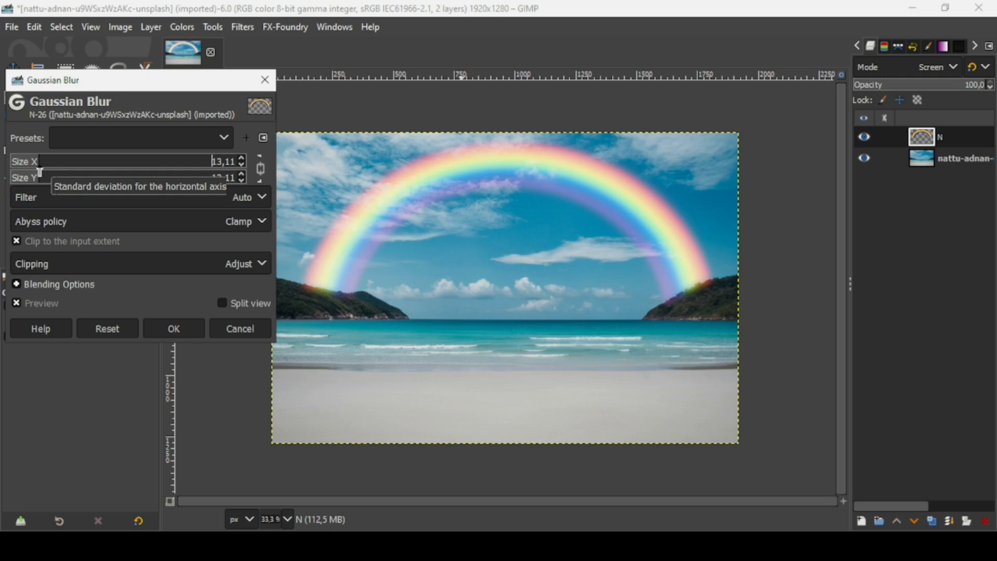
{"action": "left_click", "coordinate": [200, 334]}
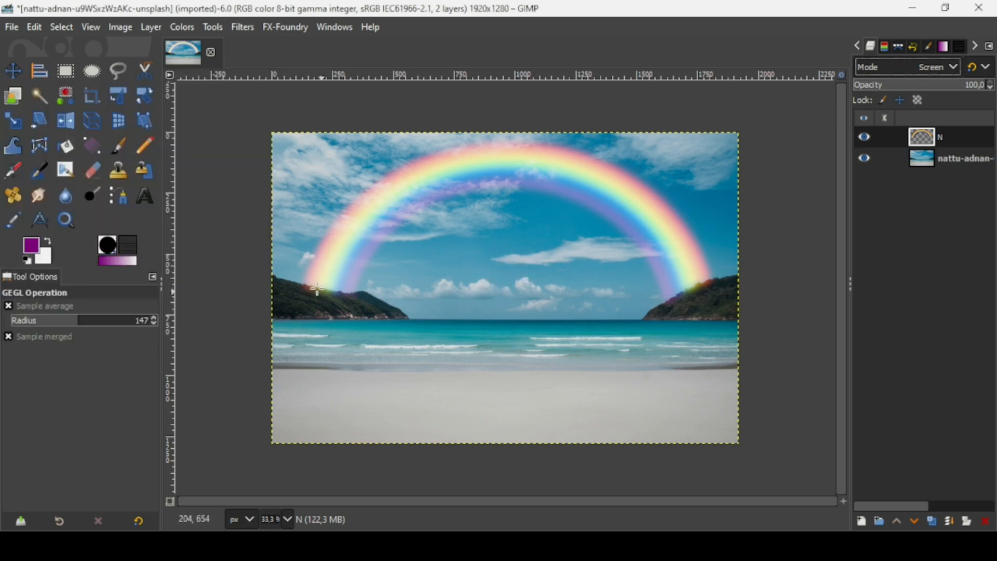
Hide the rainbow layer and select both dark hills by color on the beach photo layer.
{"action": "left_click", "coordinate": [925, 159]}
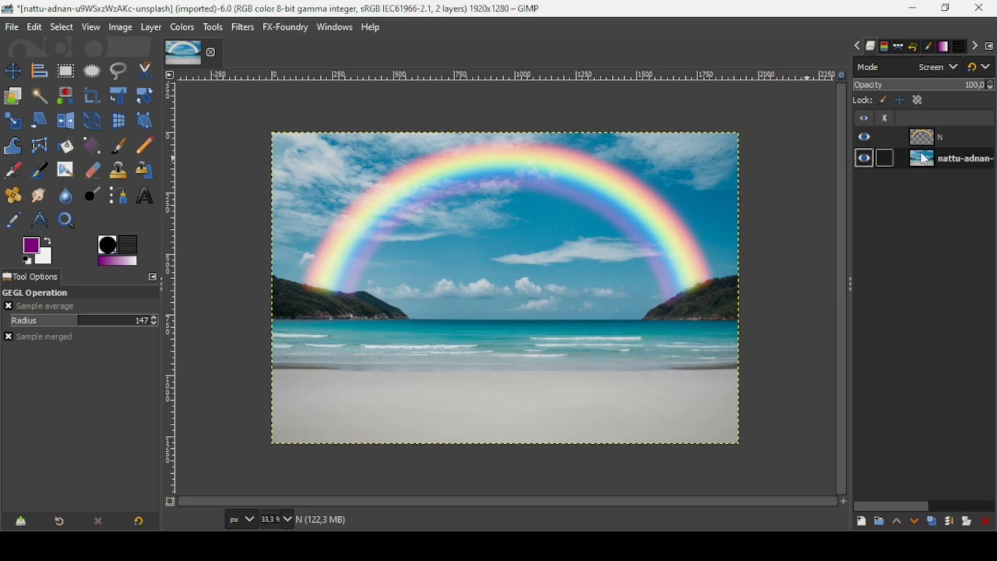
{"action": "left_click", "coordinate": [864, 137]}
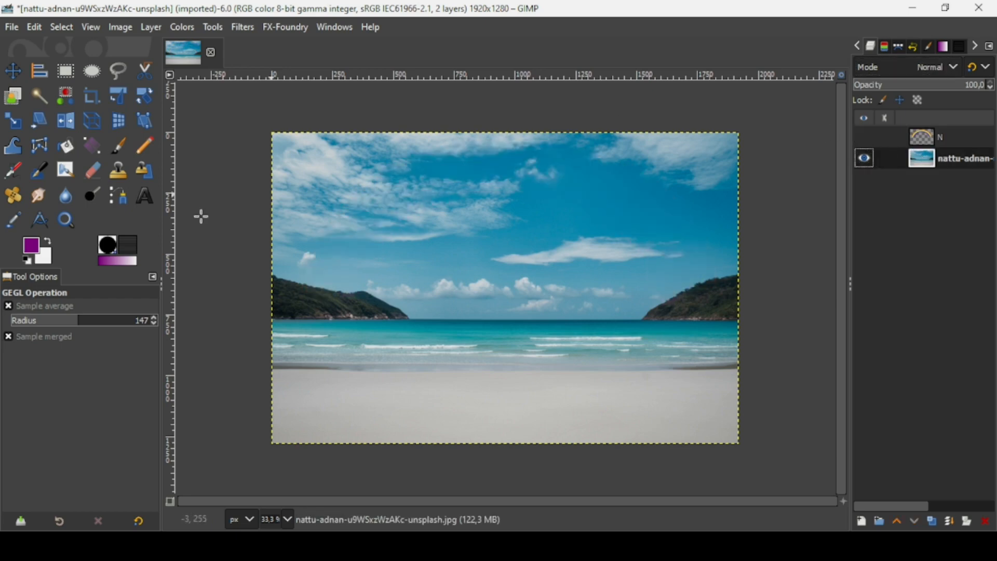
{"action": "left_click", "coordinate": [73, 96]}
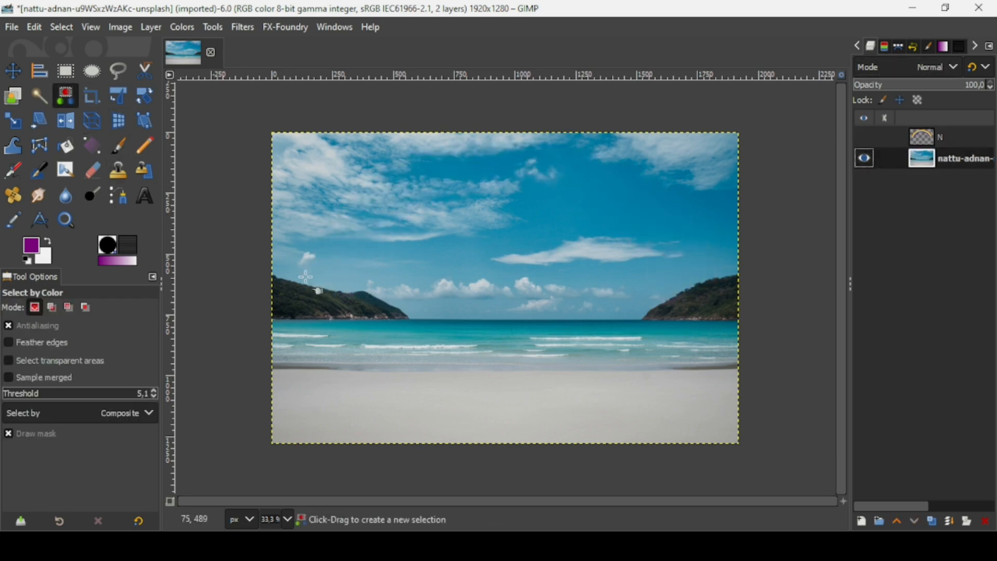
{"action": "left_click", "coordinate": [317, 305]}
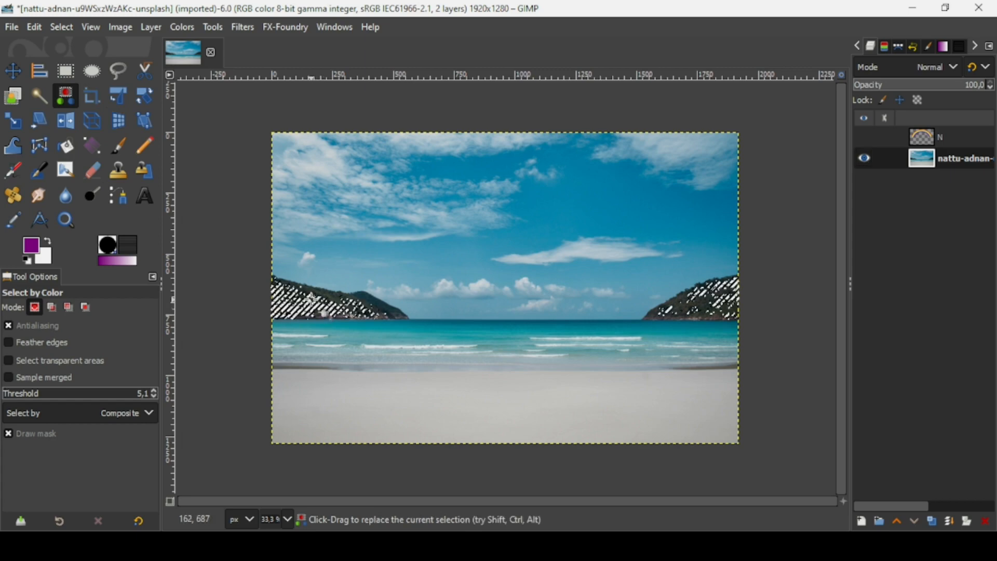
{"action": "left_click_drag", "start_coordinate": [347, 307], "coordinate": [347, 308]}
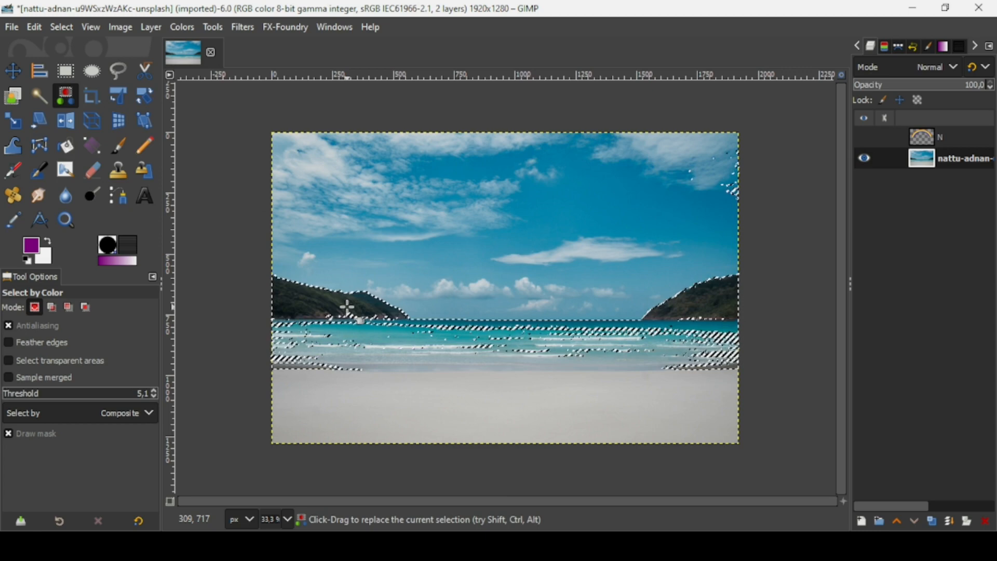
Show the rainbow layer, erase its blurred edges over both hills inside the selection with the 142 px eraser, and clear the selection.
{"action": "left_click", "coordinate": [864, 136]}
{"action": "left_click", "coordinate": [925, 138]}
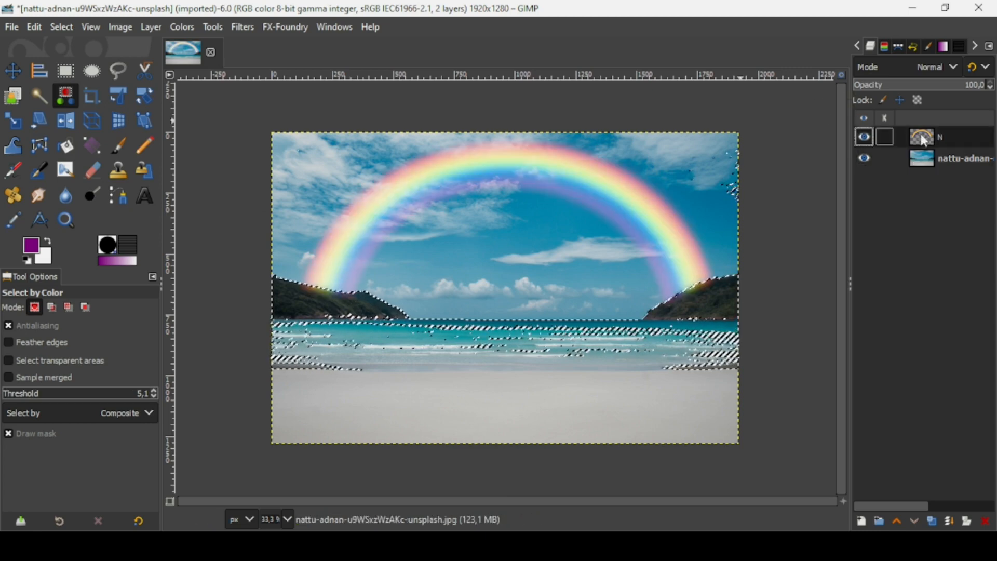
{"action": "left_click", "coordinate": [93, 170]}
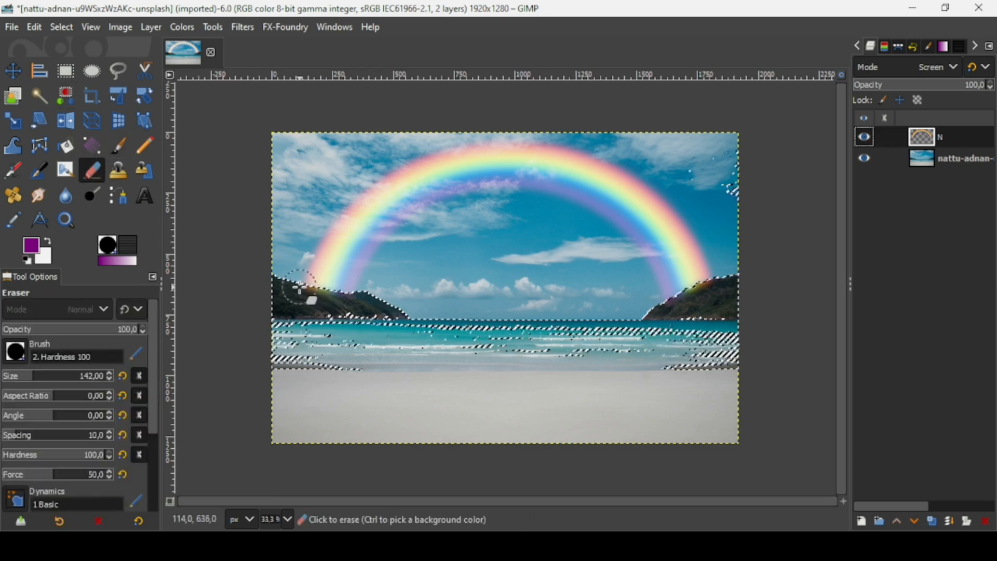
{"action": "left_click_drag", "start_coordinate": [316, 298], "coordinate": [380, 301]}
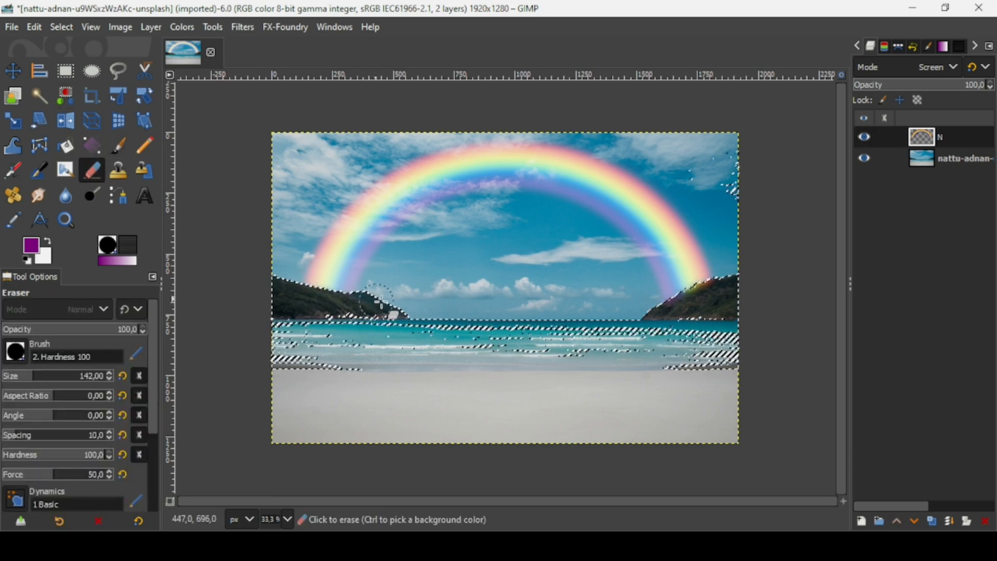
{"action": "left_click_drag", "start_coordinate": [730, 287], "coordinate": [653, 317]}
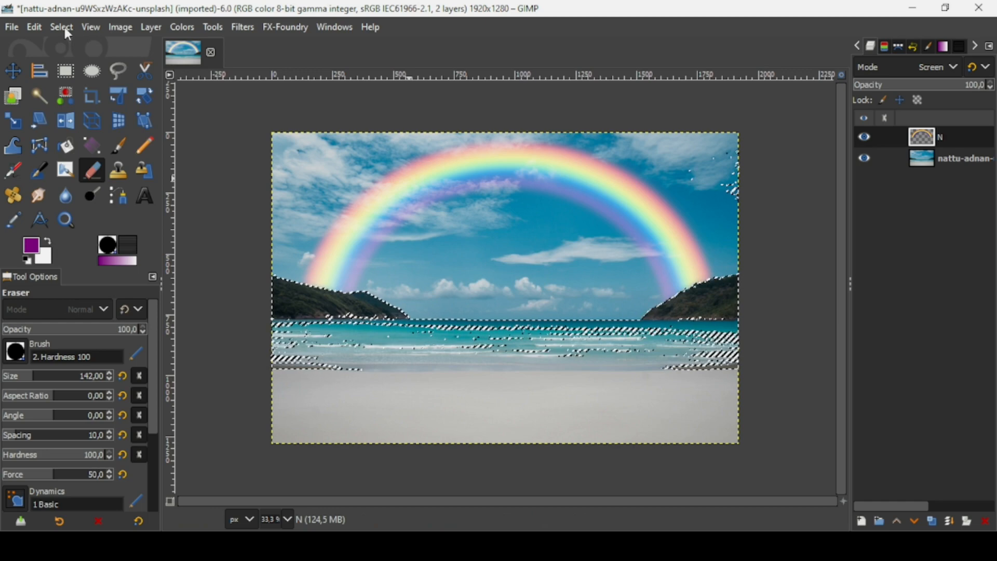
{"action": "left_click", "coordinate": [64, 27]}
{"action": "left_click", "coordinate": [72, 64]}
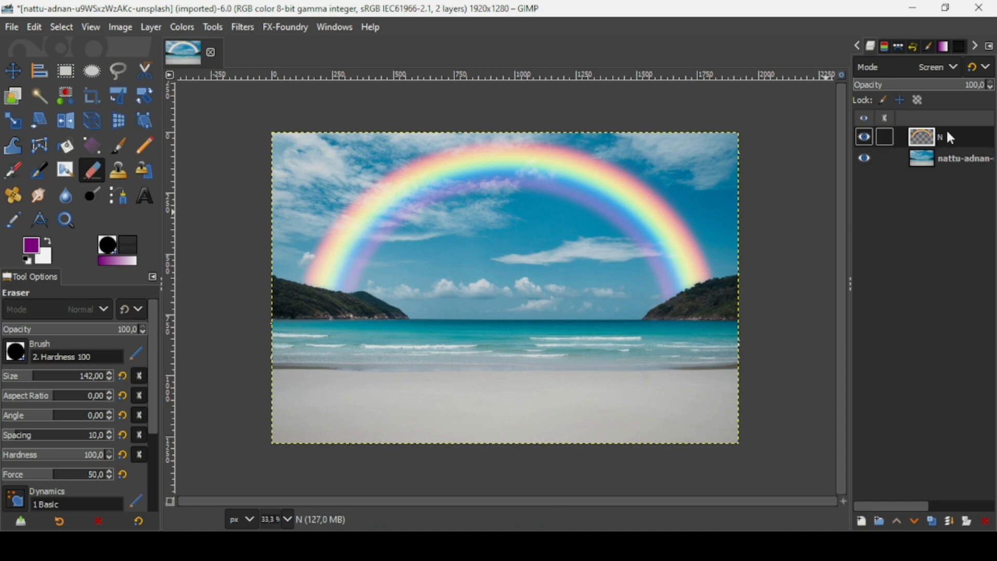
Lower the rainbow layer's opacity to 89 and merge it down into the beach photo.
{"action": "left_click_drag", "start_coordinate": [937, 88], "coordinate": [971, 87]}
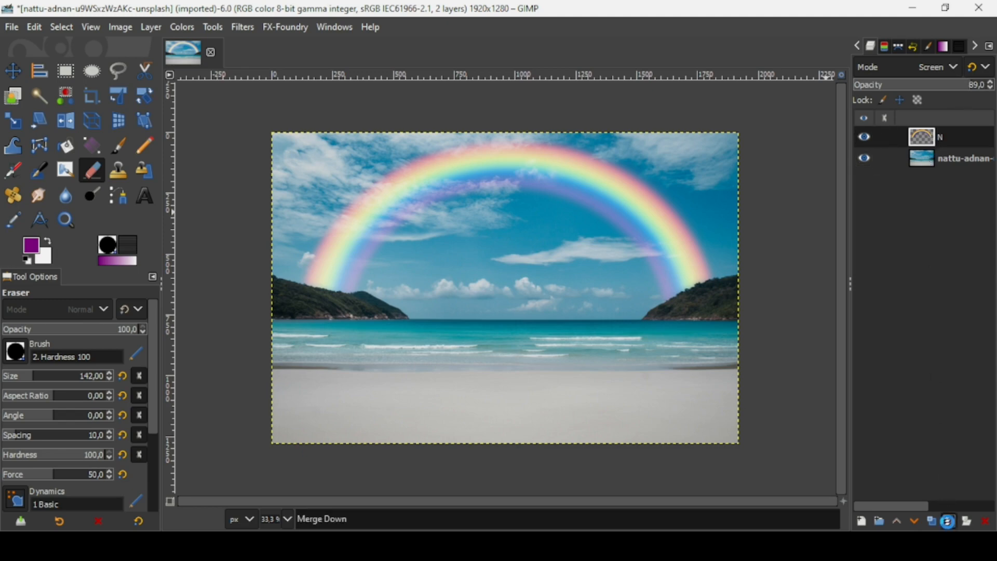
{"action": "left_click", "coordinate": [948, 521]}
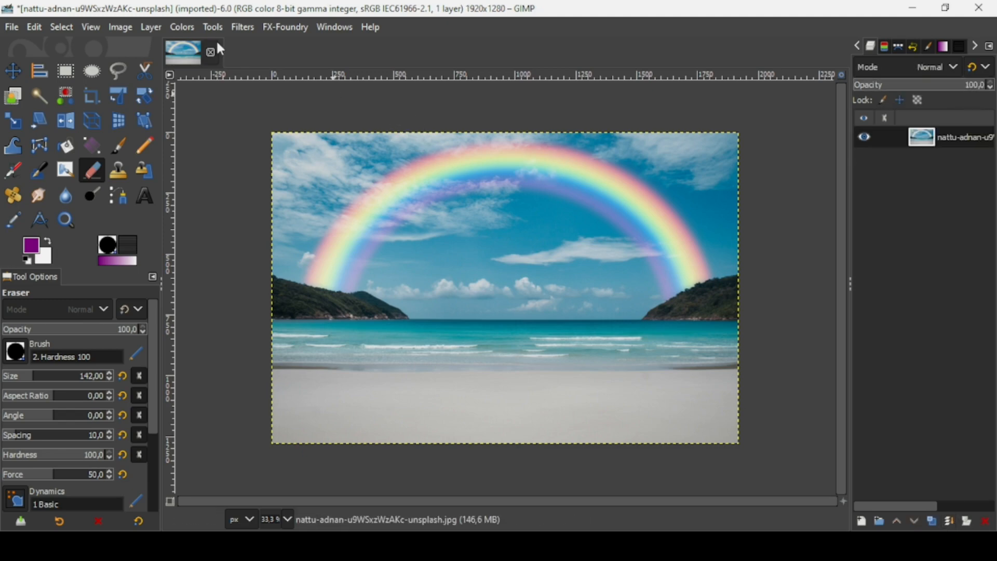
Brighten the merged image with Curves by raising the Value curve to input 172, output 197, comparing the preview before applying.
{"action": "left_click", "coordinate": [181, 25]}
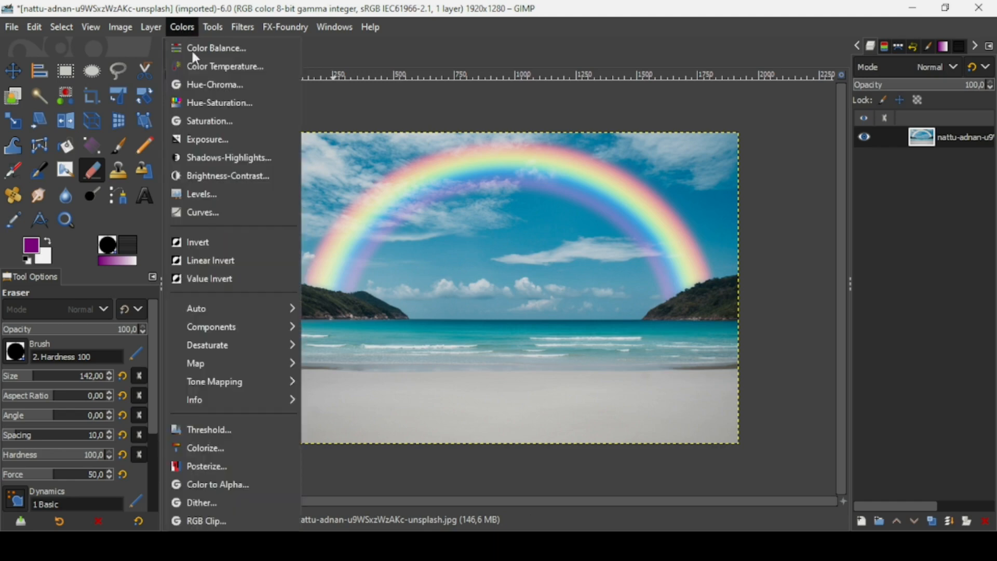
{"action": "left_click", "coordinate": [224, 216]}
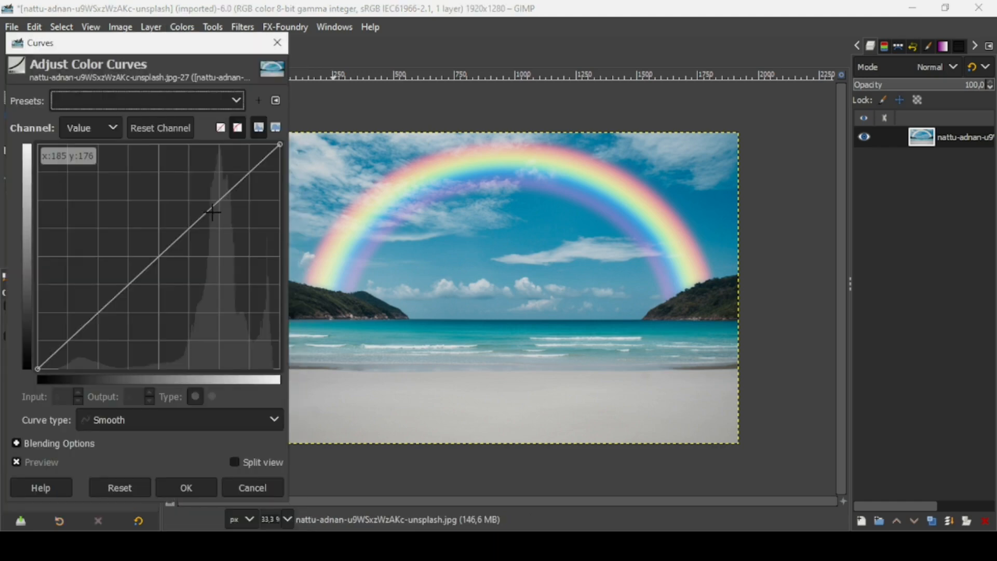
{"action": "left_click_drag", "start_coordinate": [211, 211], "coordinate": [200, 196]}
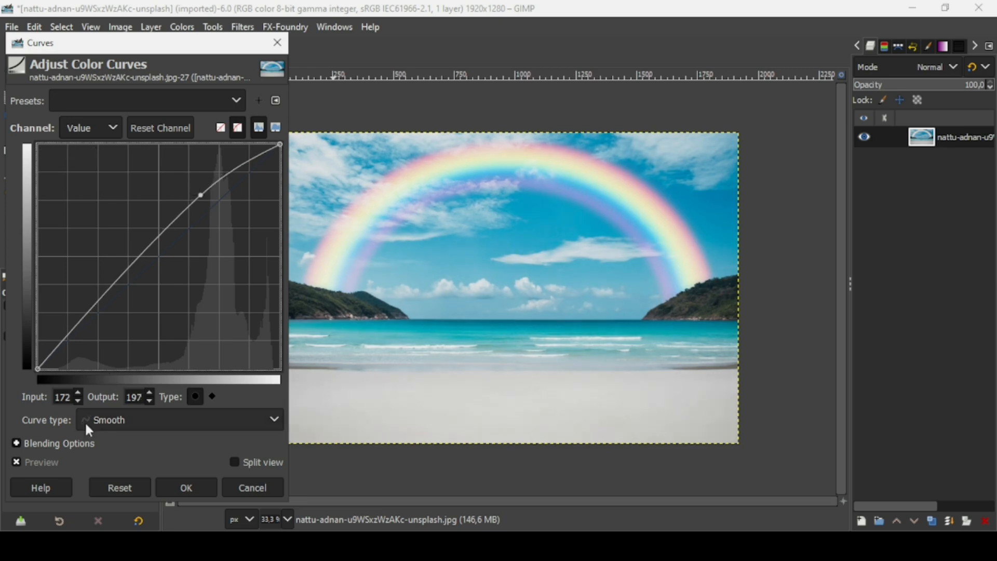
{"action": "left_click", "coordinate": [64, 462]}
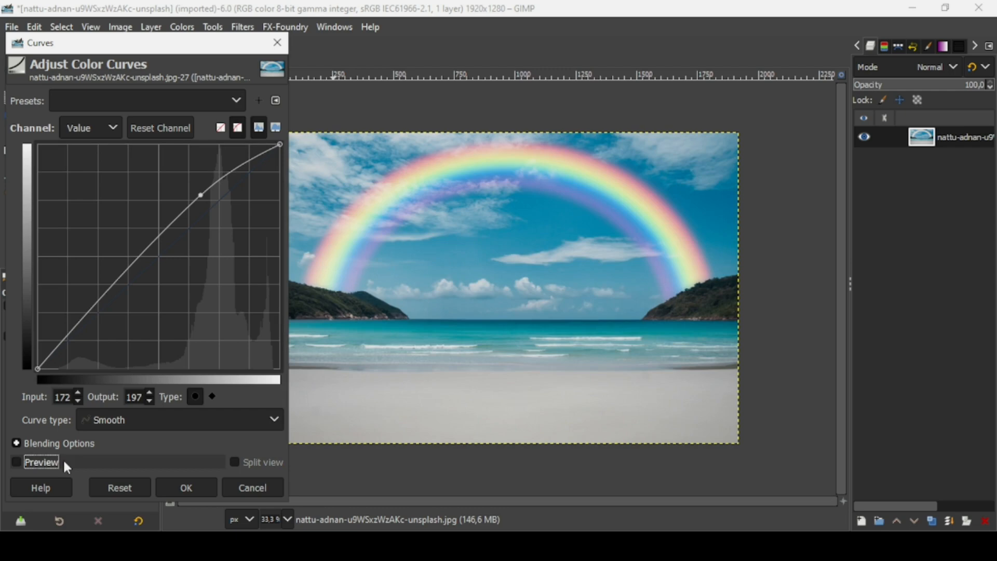
{"action": "left_click", "coordinate": [64, 462]}
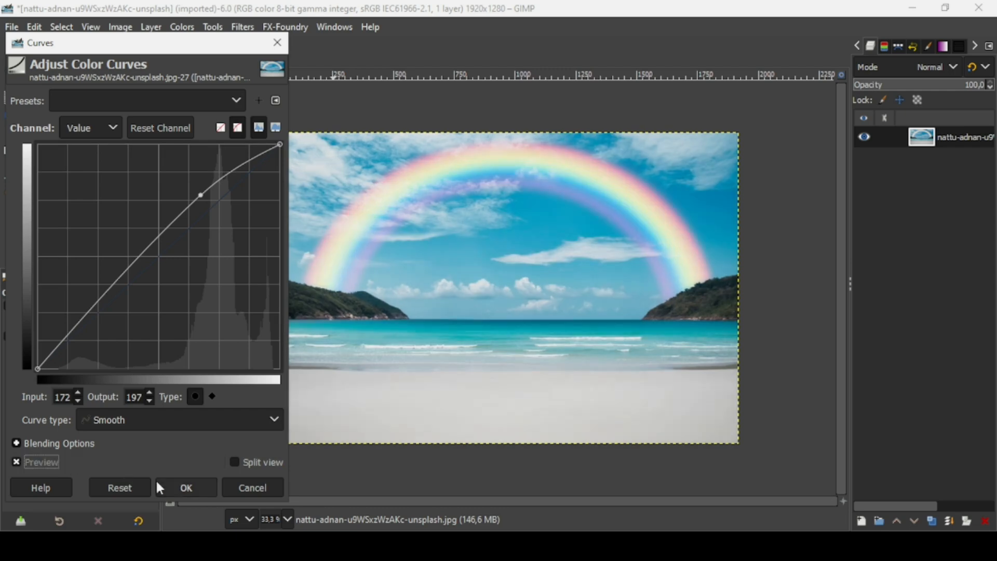
{"action": "left_click", "coordinate": [183, 489]}
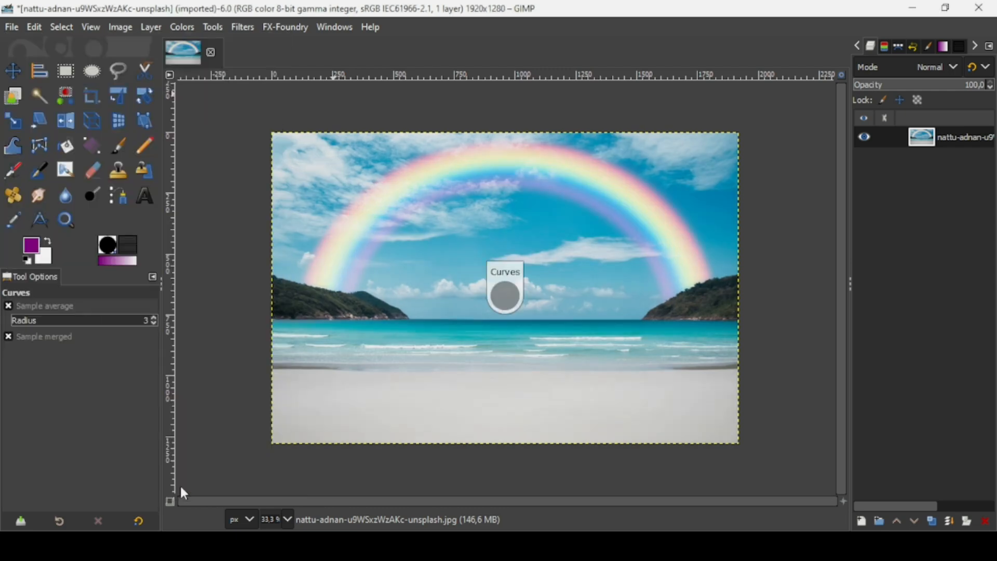